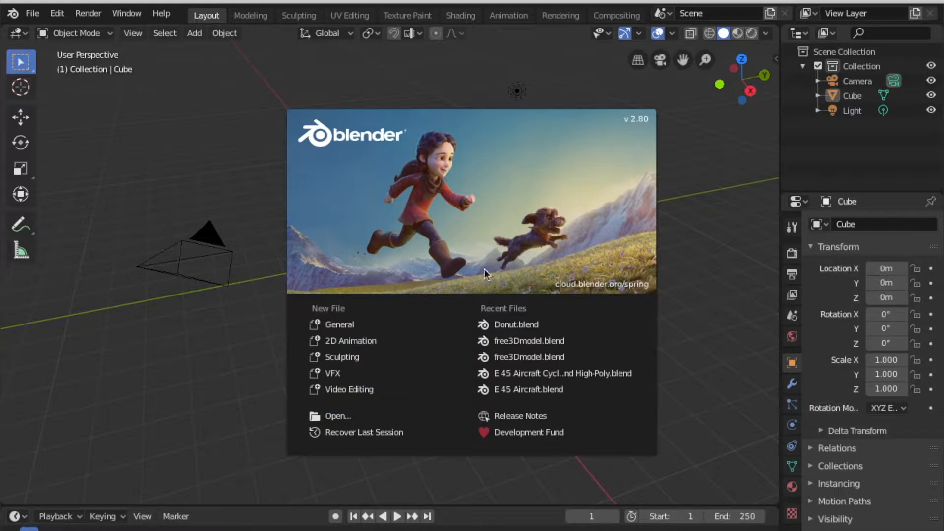
Dismiss the splash screen, bring it up once more and close it again
click(235, 142)
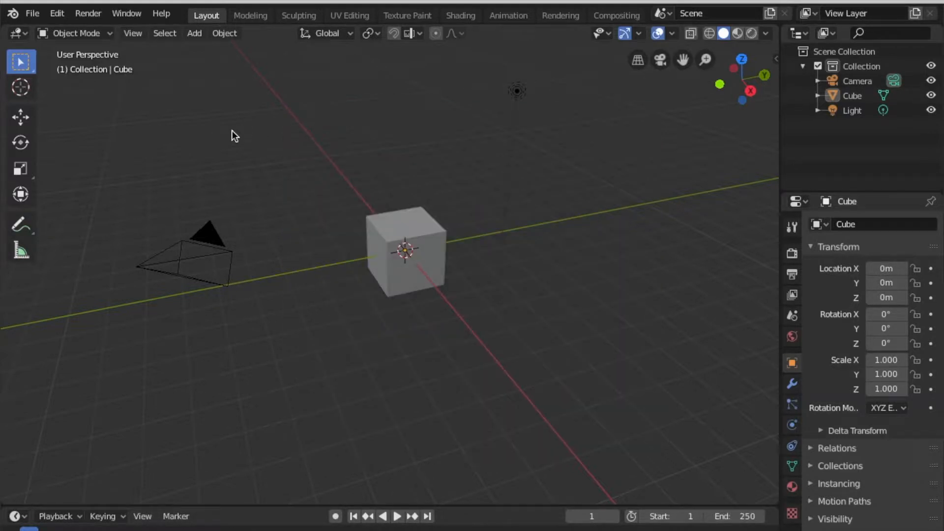
click(12, 14)
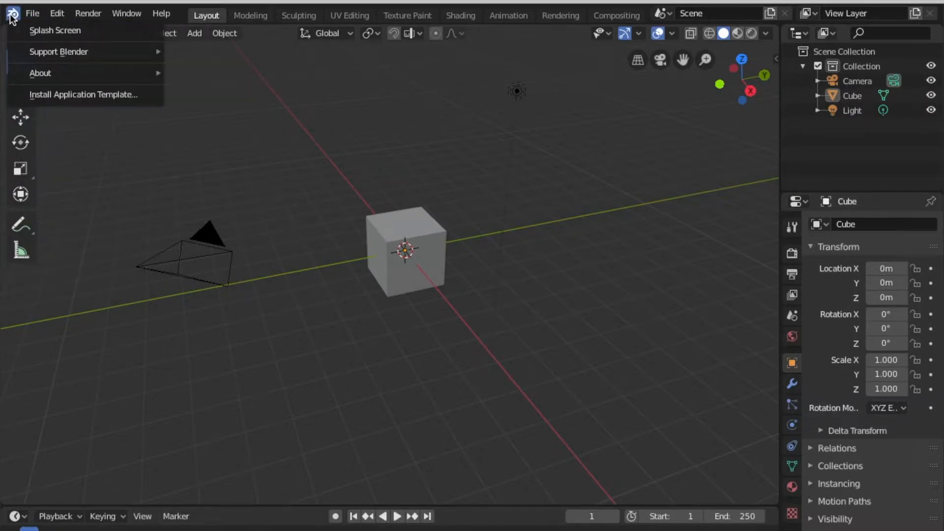
click(34, 30)
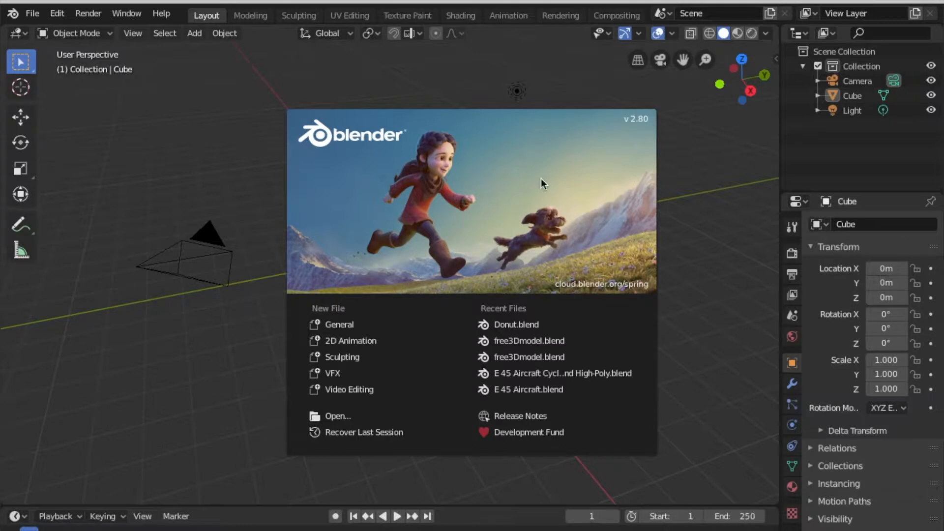
click(248, 149)
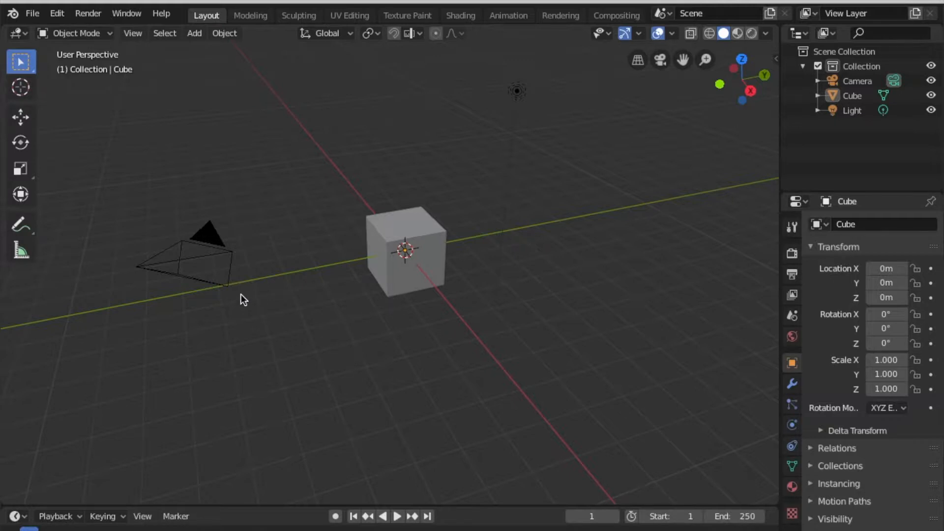
Select the camera and the light in turn, and delete the default cube from the scene
click(175, 262)
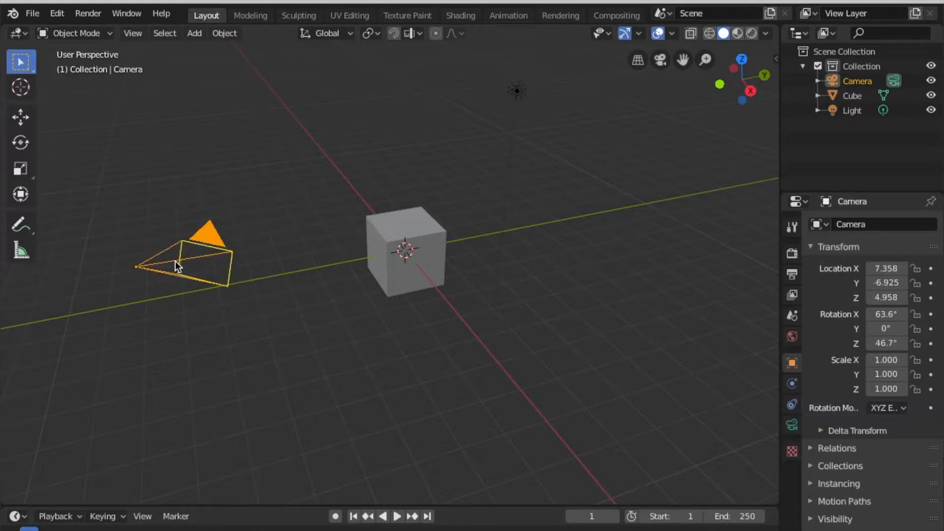
click(514, 91)
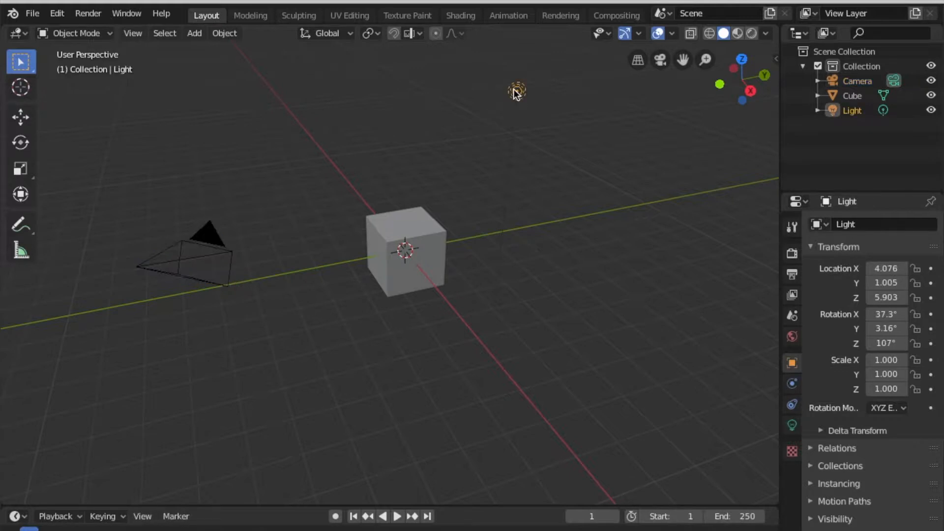
click(371, 229)
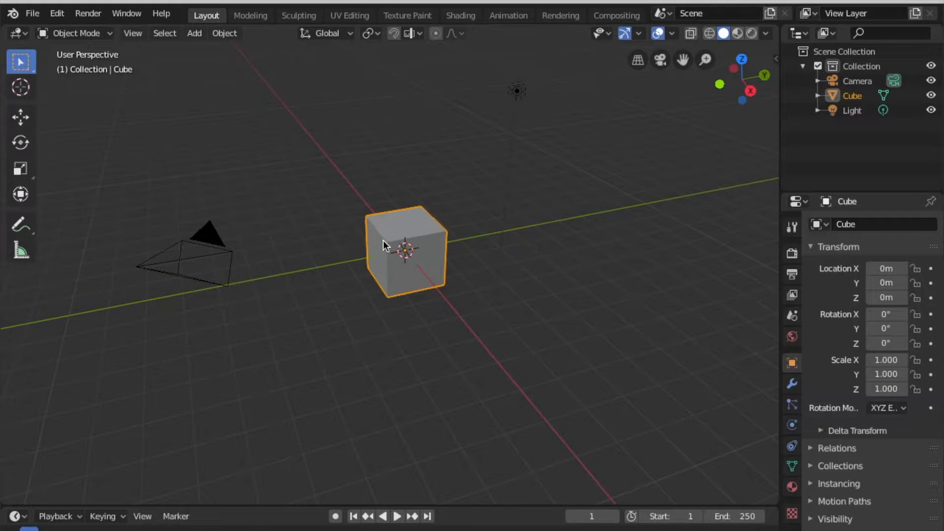
key(x)
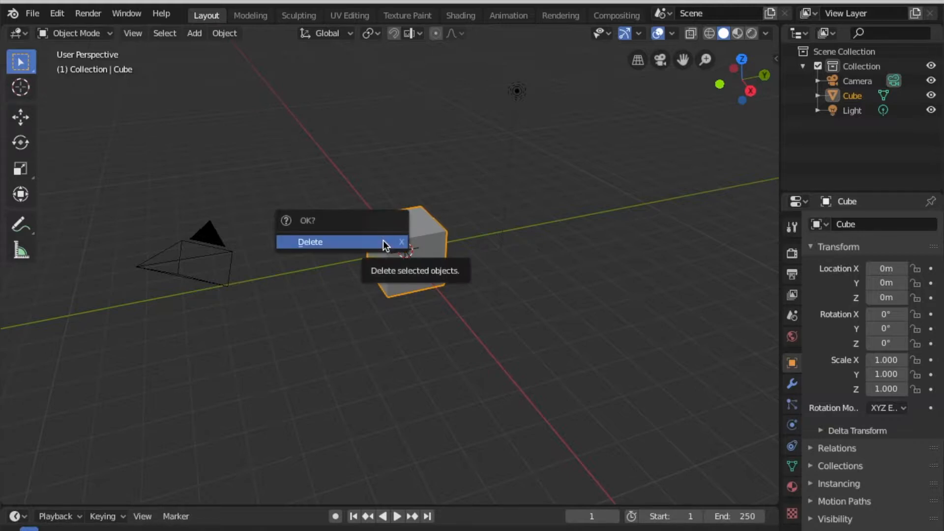
click(338, 242)
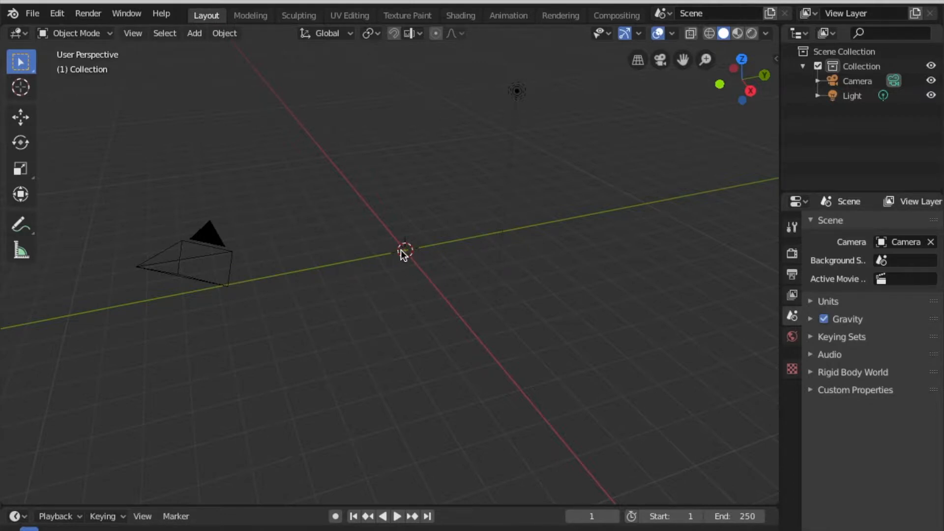
Add a torus mesh at the world origin, and collapse and reopen its creation settings
key(shift+a)
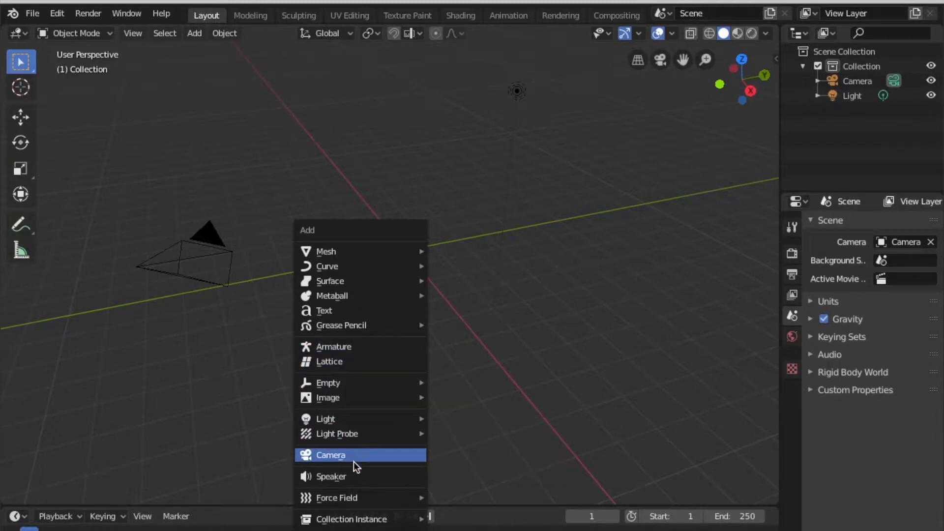
mouse_move(358, 502)
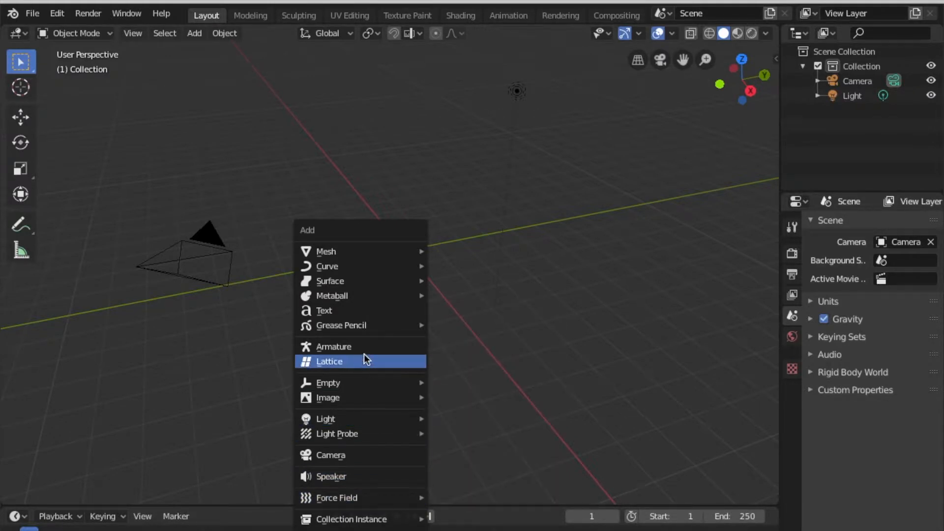
mouse_move(348, 261)
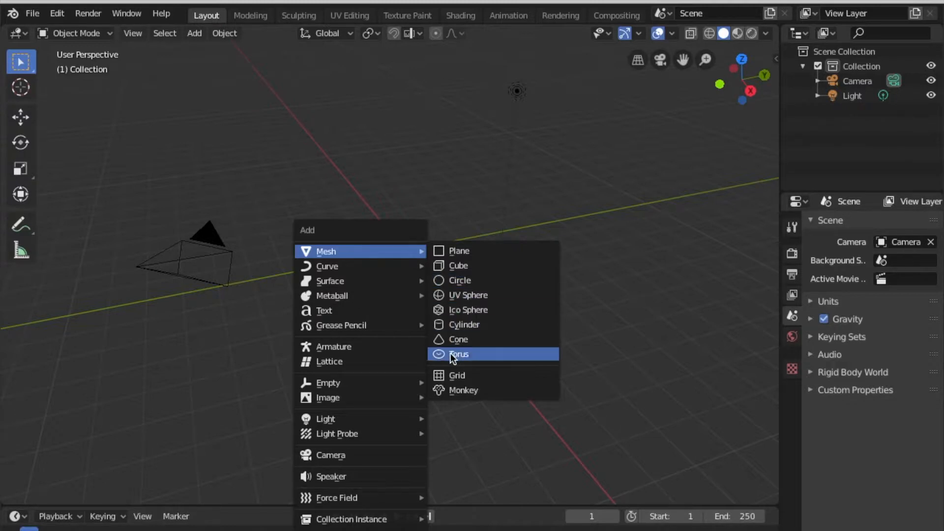
click(472, 357)
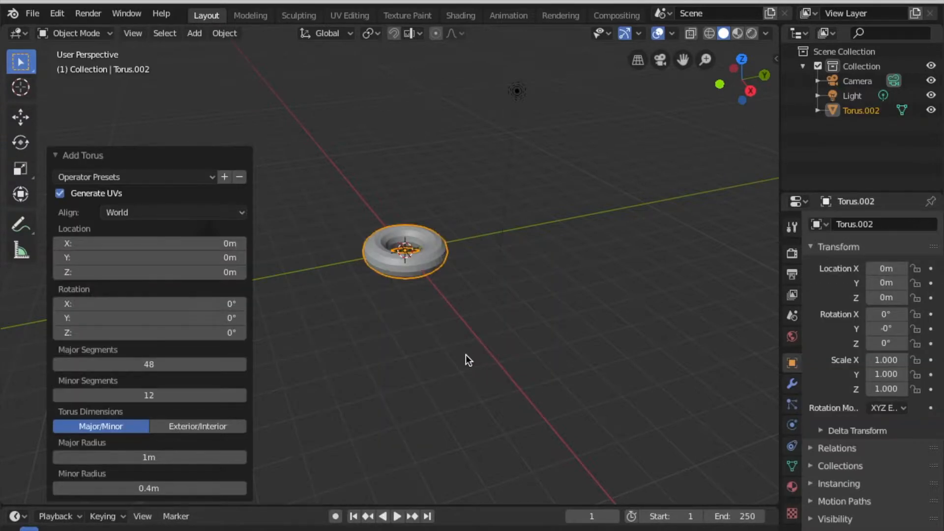
click(61, 156)
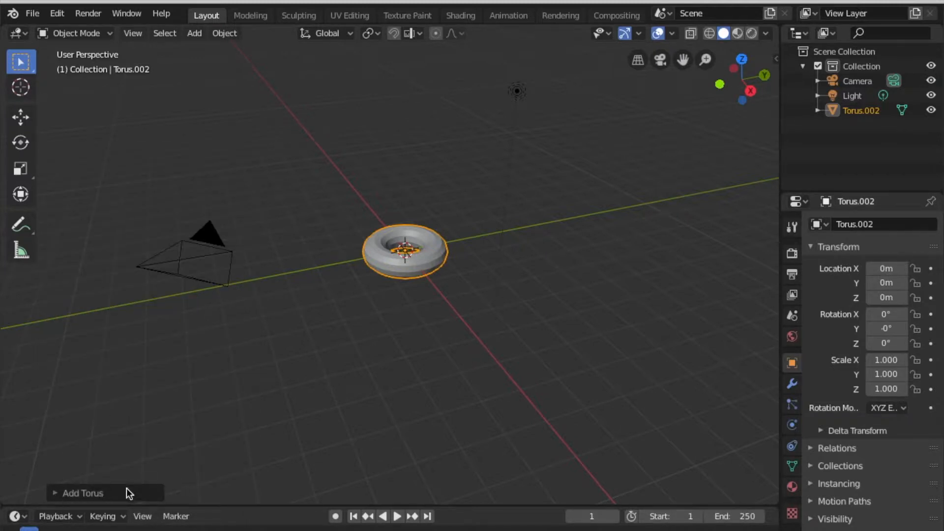
click(72, 493)
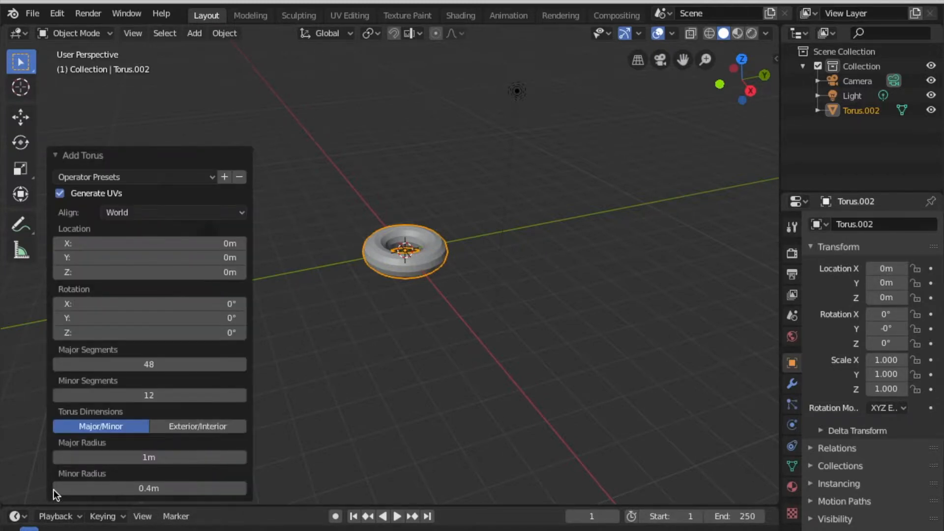
scroll(394, 327, up, 3)
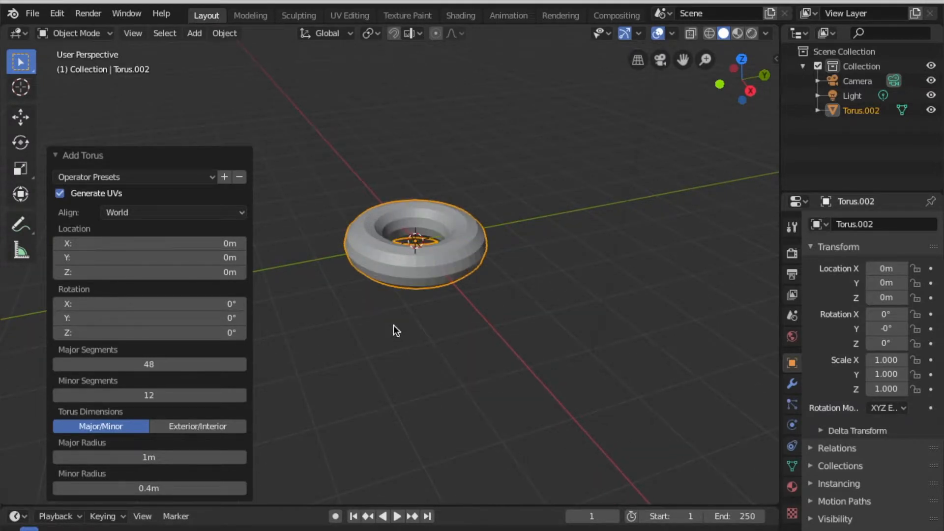
Deselect the torus to leave its creation settings, and delete it from the scene
click(372, 352)
middle_drag(394, 353, 399, 355)
scroll(394, 350, down, 2)
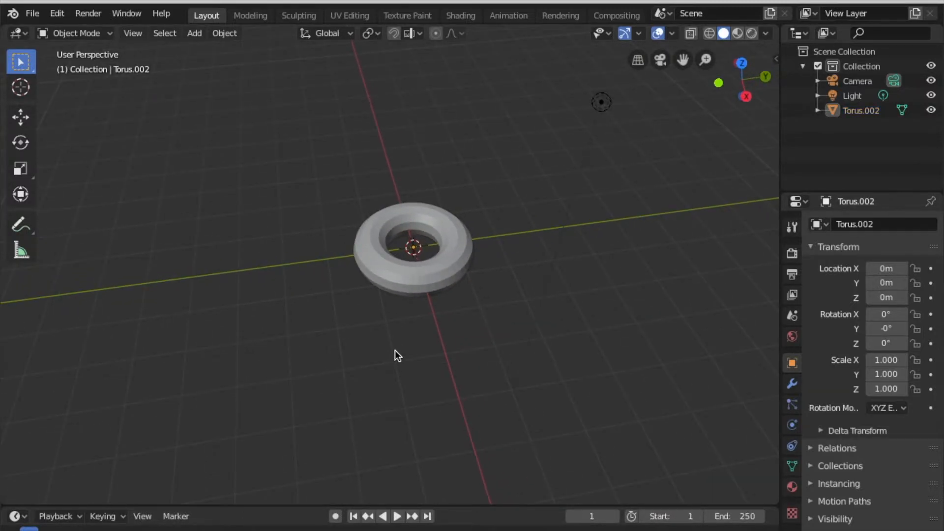
middle_drag(394, 350, 394, 350)
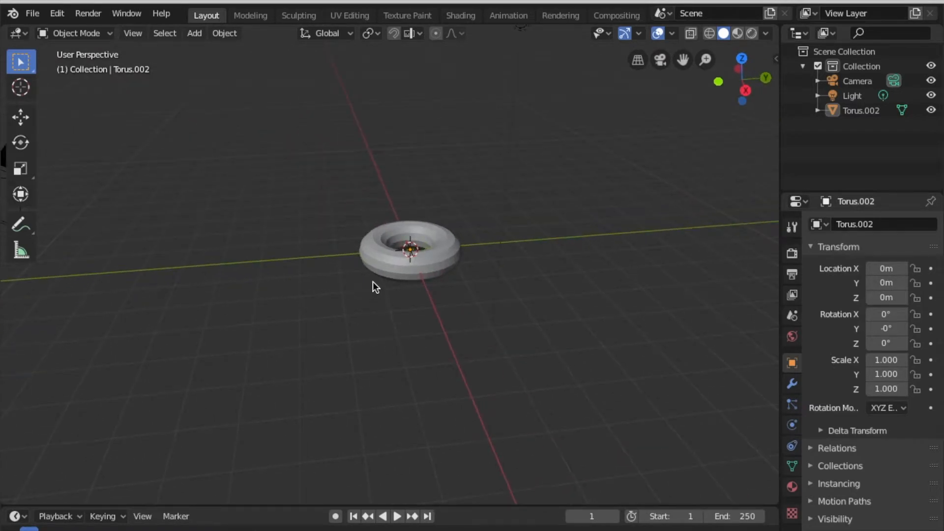
click(386, 265)
key(x)
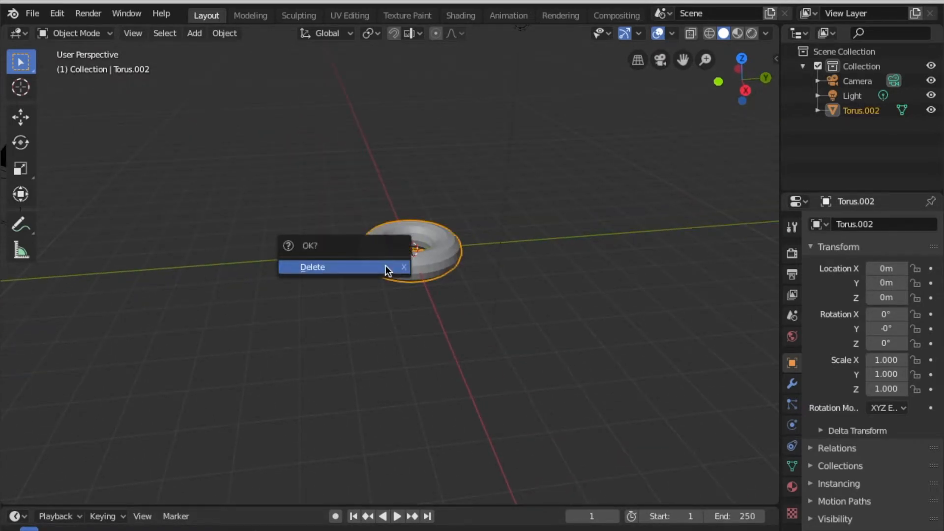
click(385, 267)
Add a new torus mesh at the world origin and display it in wireframe shading
key(shift+a)
mouse_move(388, 266)
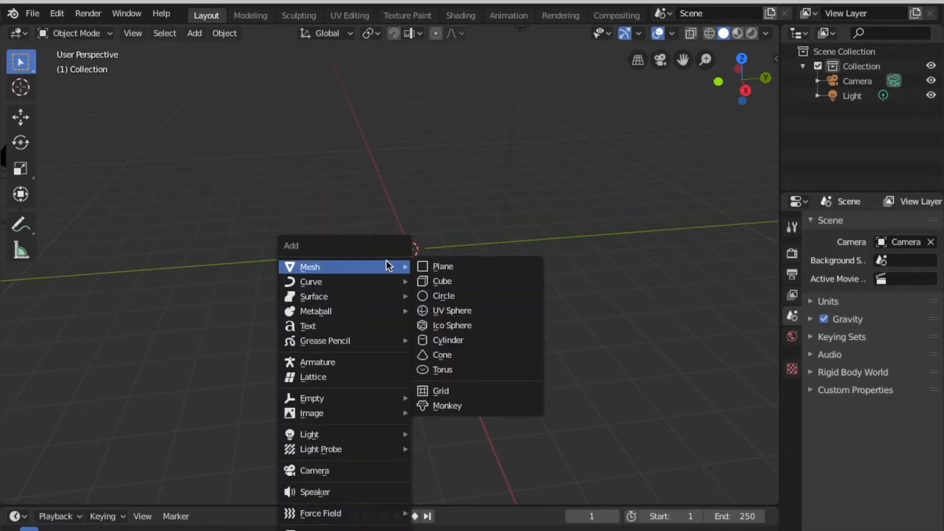
click(460, 370)
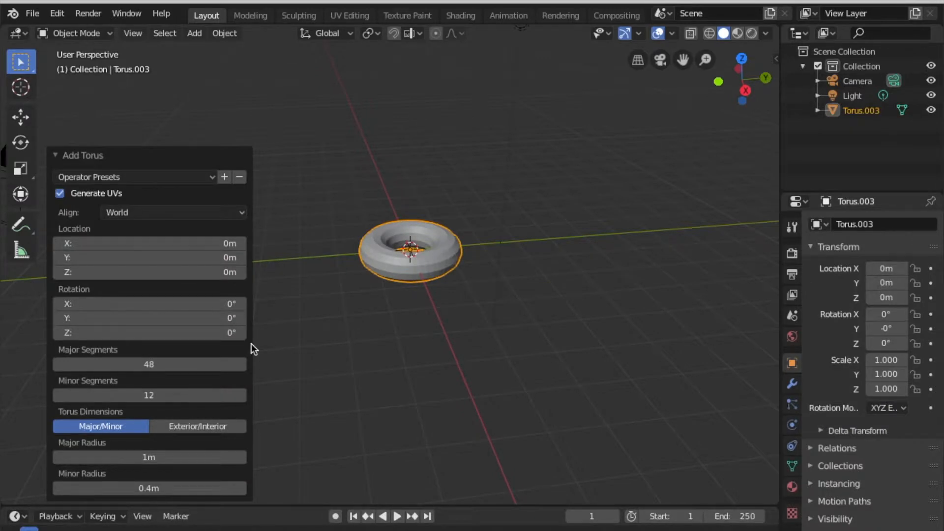
key(z)
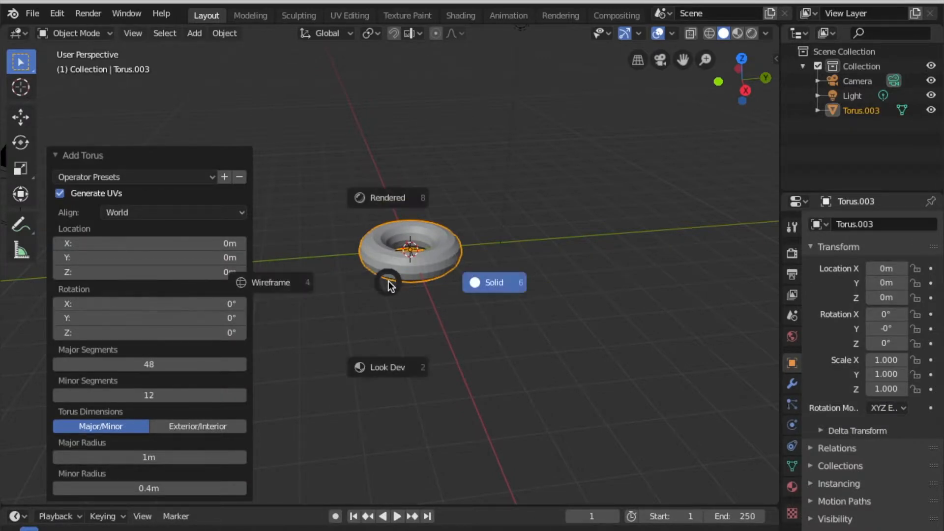
click(265, 286)
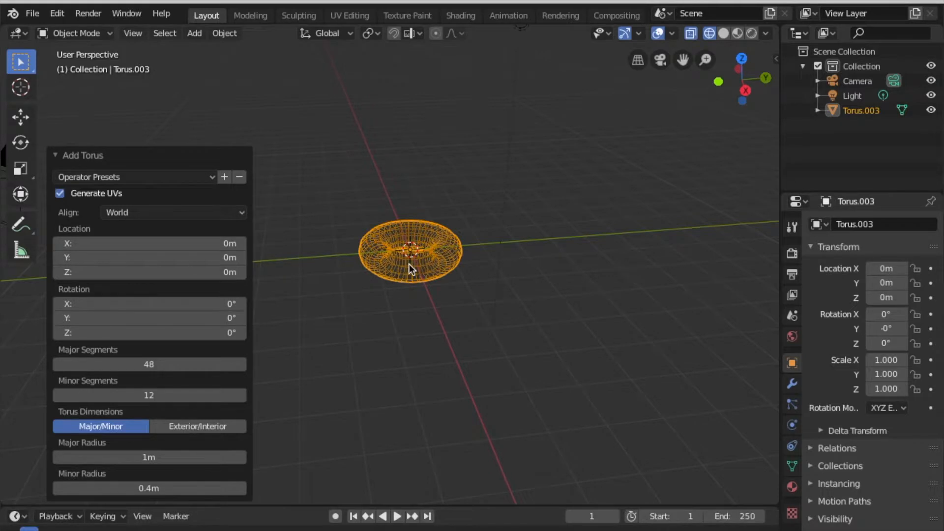
scroll(409, 264, up, 5)
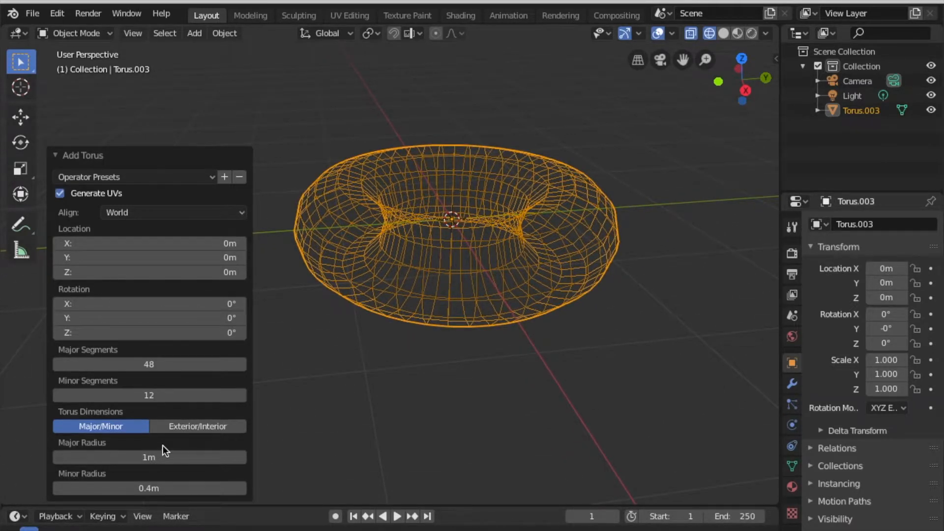
Set the new torus's minor radius to 0.48 m and deselect the torus
click(241, 489)
click(241, 488)
click(241, 489)
click(240, 489)
click(240, 489)
click(241, 489)
click(241, 489)
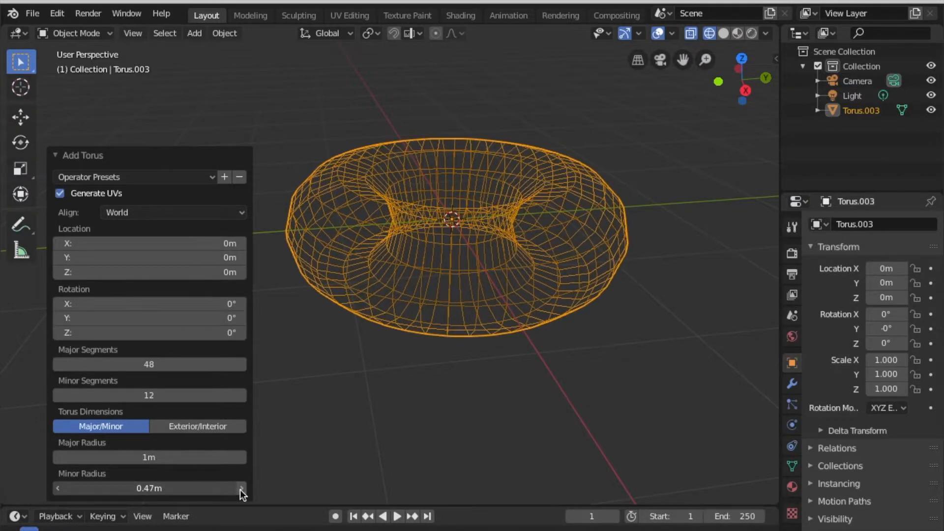
click(241, 488)
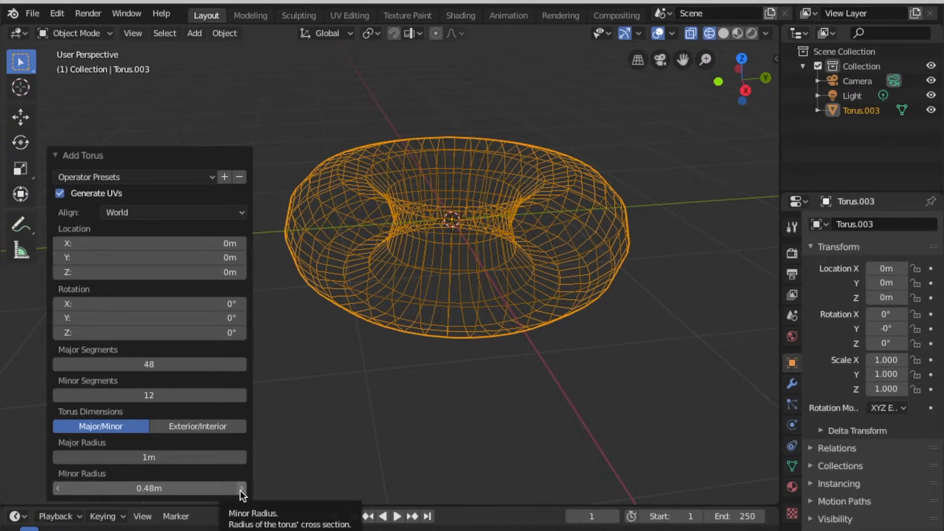
click(374, 414)
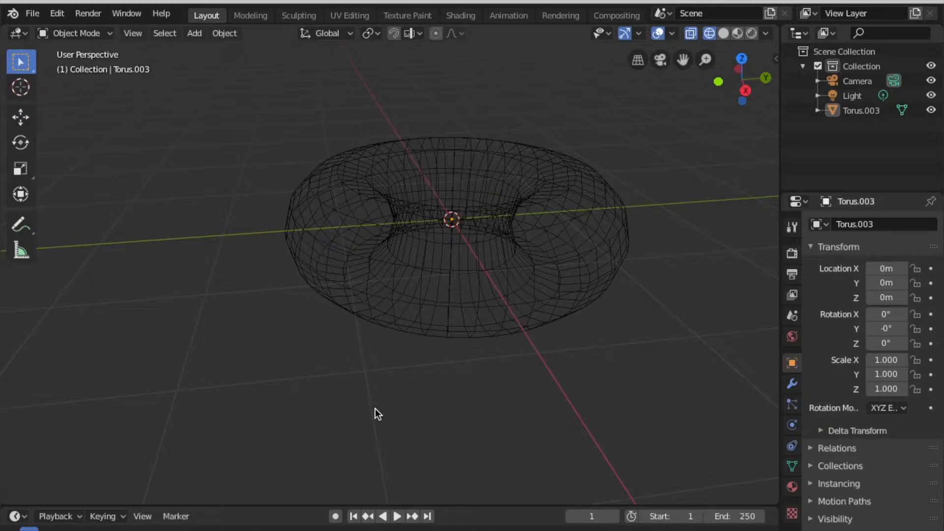
Preview the torus in solid and rendered shading, and return the viewport to solid shading
middle_drag(447, 212, 446, 212)
key(z)
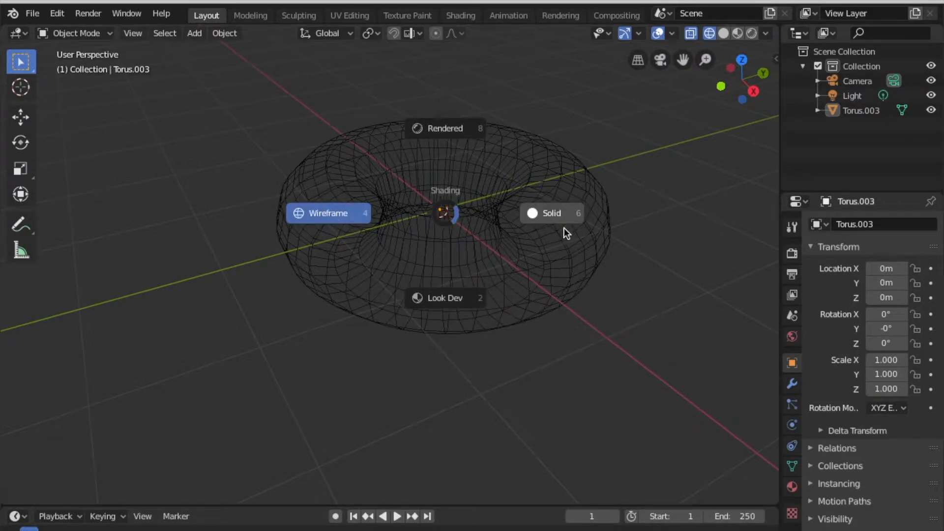
click(562, 214)
key(z)
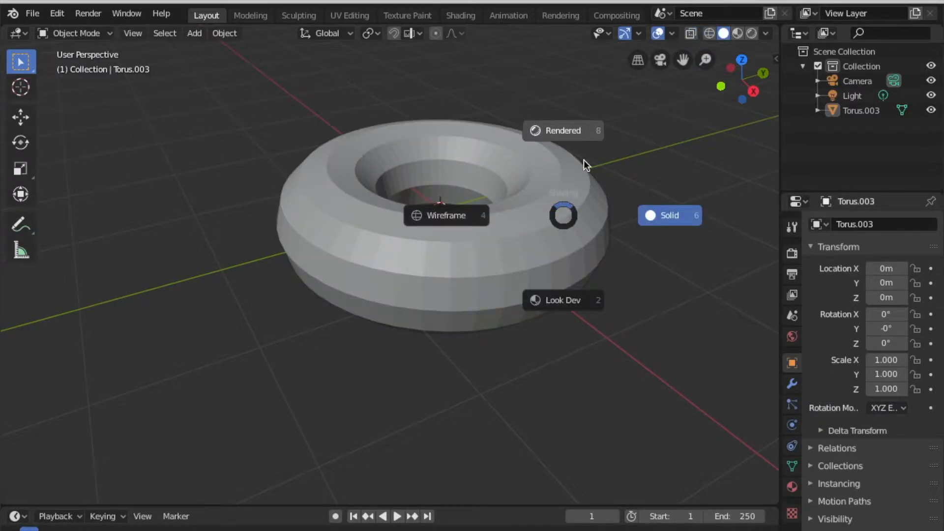
click(539, 157)
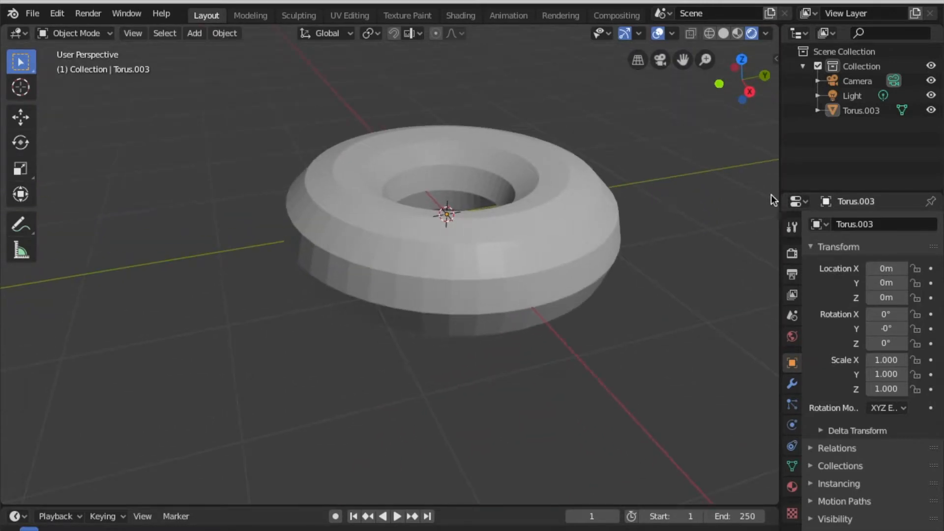
key(z)
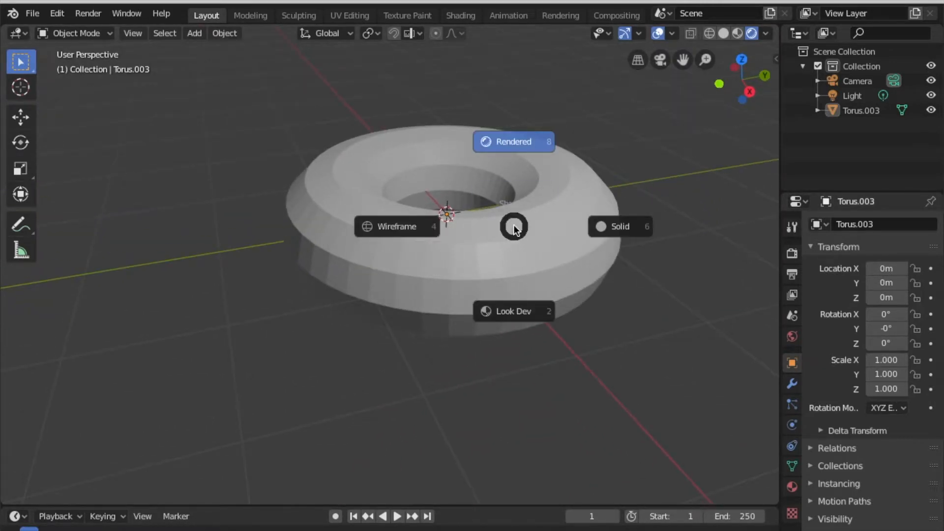
click(616, 230)
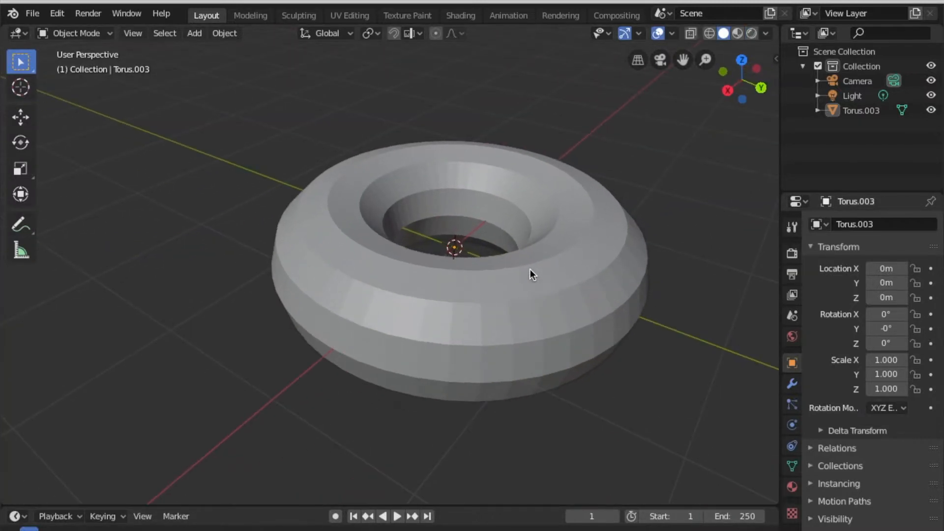
Examine the faceted surface of the torus from above, from the side and at different distances
shift+scroll(530, 270, down, 5)
shift+scroll(530, 270, up, 4)
scroll(530, 269, down, 1)
scroll(529, 270, down, 5)
scroll(441, 259, left, 5)
scroll(442, 258, up, 3)
scroll(442, 259, right, 5)
scroll(442, 259, down, 3)
scroll(441, 258, right, 5)
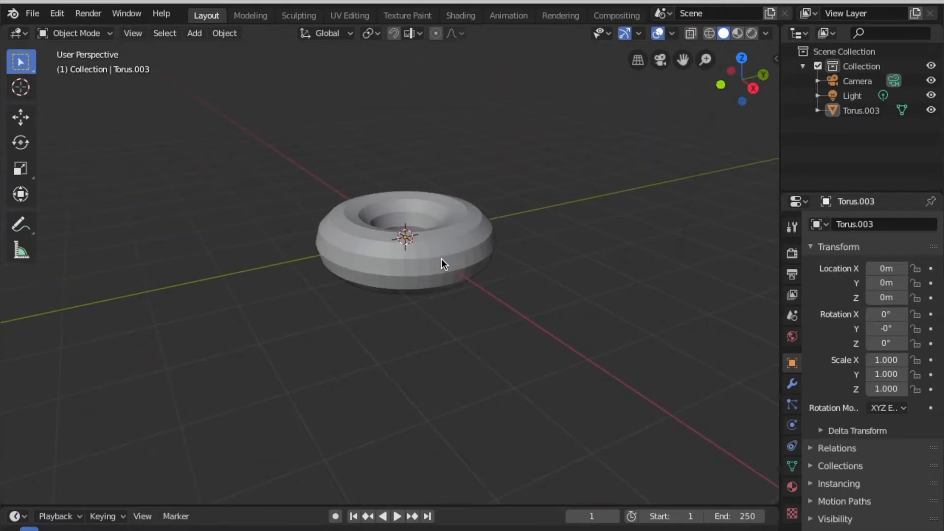
scroll(442, 259, down, 4)
scroll(441, 258, right, 5)
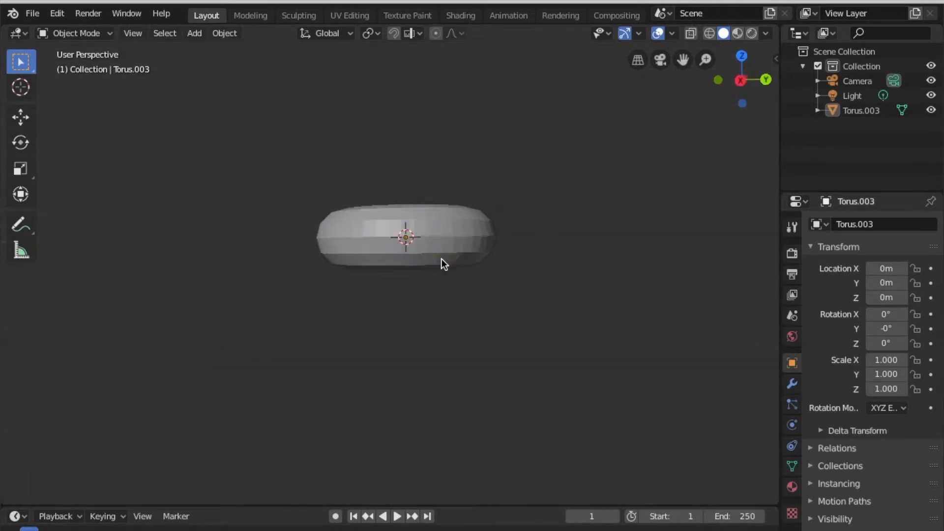
scroll(441, 258, up, 4)
scroll(441, 258, left, 4)
scroll(442, 258, down, 4)
scroll(441, 258, left, 4)
scroll(441, 258, up, 4)
scroll(442, 258, right, 5)
scroll(442, 259, right, 2)
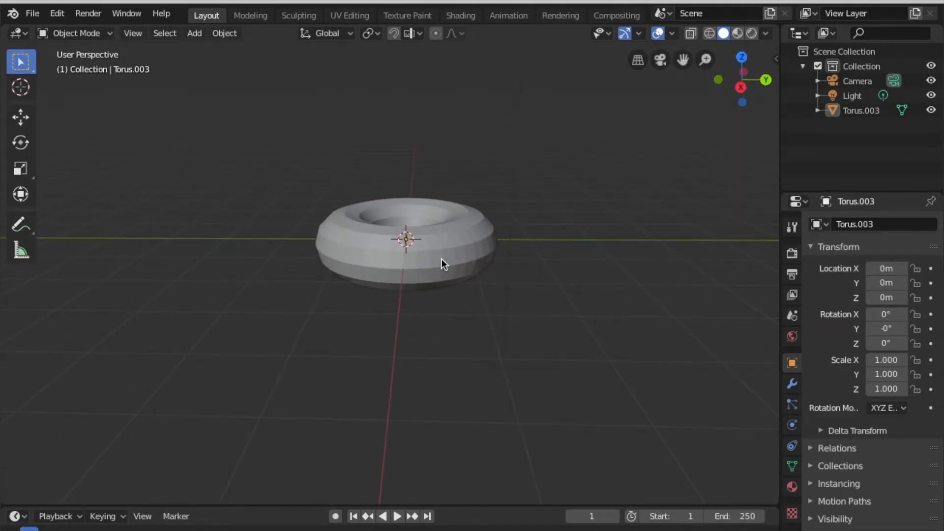
Examine the torus in the front, right and top orthographic views
key(KP_1)
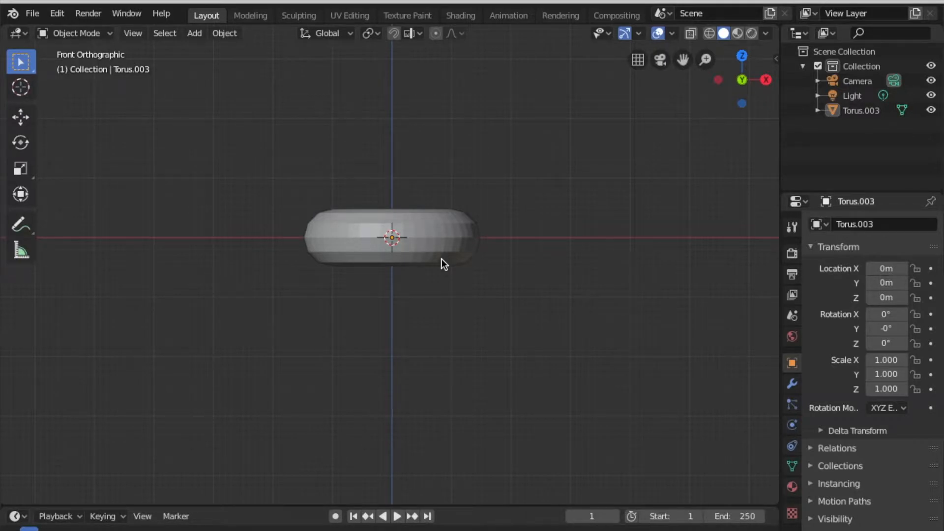
key(KP_3)
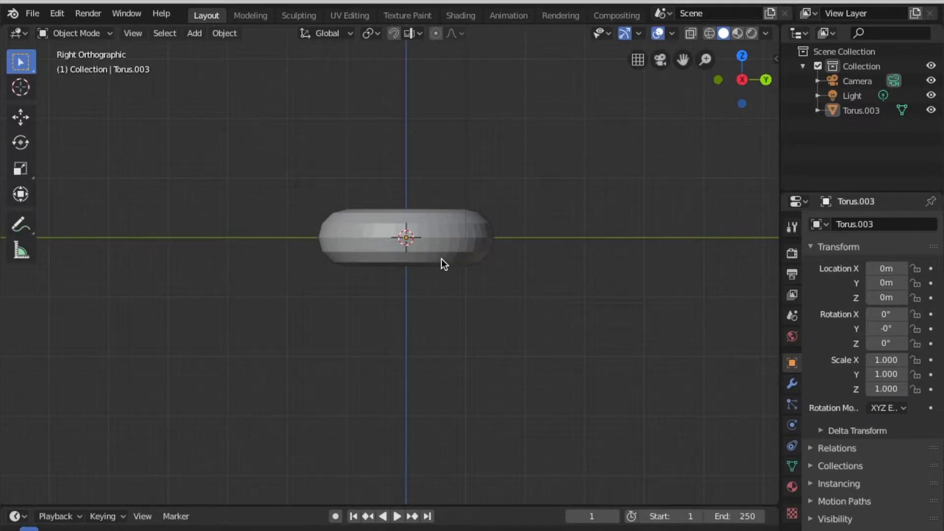
key(KP_7)
key(KP_1)
key(KP_3)
key(KP_7)
Examine the torus all the way around by orbiting the view vertically and horizontally in small increments
key(KP_2)
key(KP_2)
key(KP_2)
key(KP_2)
key(KP_2)
key(KP_4)
key(KP_4)
key(KP_4)
key(KP_4)
key(KP_4)
key(KP_4)
key(KP_4)
key(KP_4)
key(KP_4)
key(KP_4)
key(KP_4)
key(KP_4)
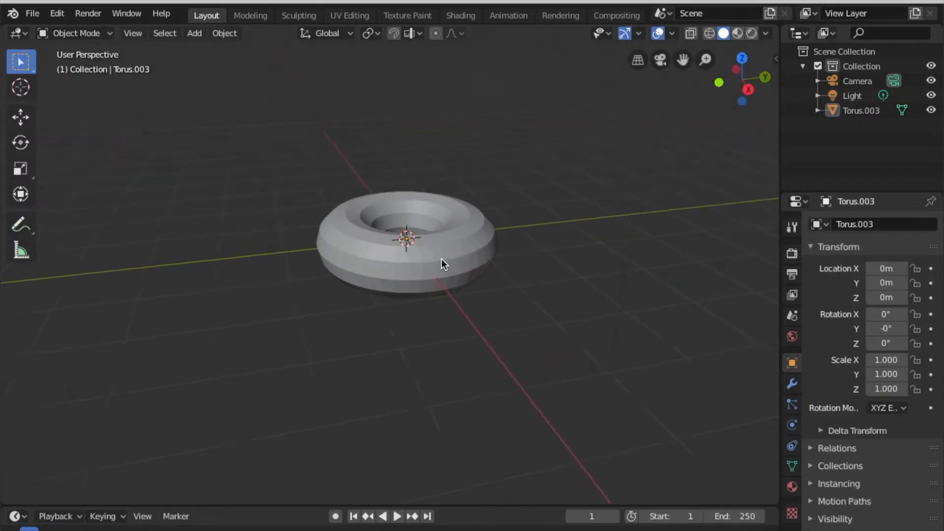
key(KP_4)
key(KP_4)
key(KP_4)
key(KP_4)
key(KP_4)
key(KP_4)
key(KP_4)
key(KP_4)
key(KP_4)
key(KP_4)
key(KP_4)
key(KP_4)
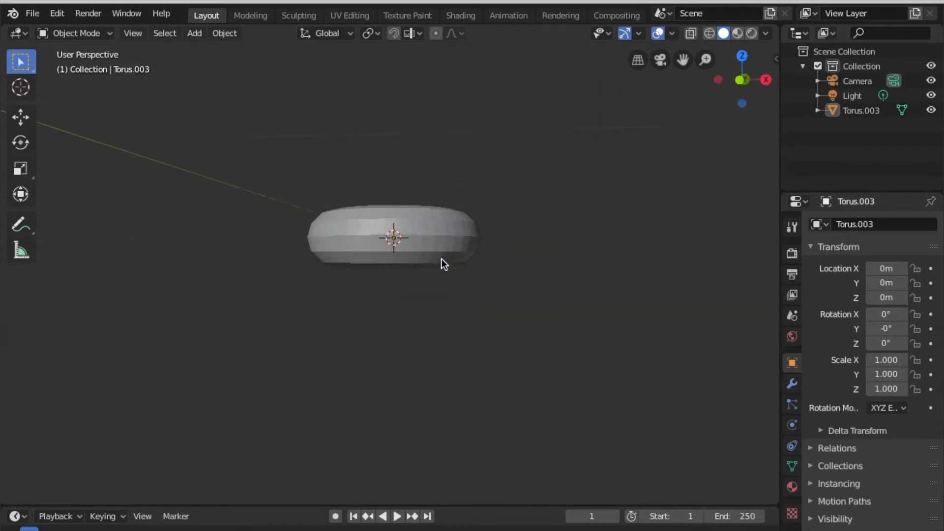
Examine the torus in orthographic projection from the side and in perspective from raised angles
key(KP_5)
key(KP_1)
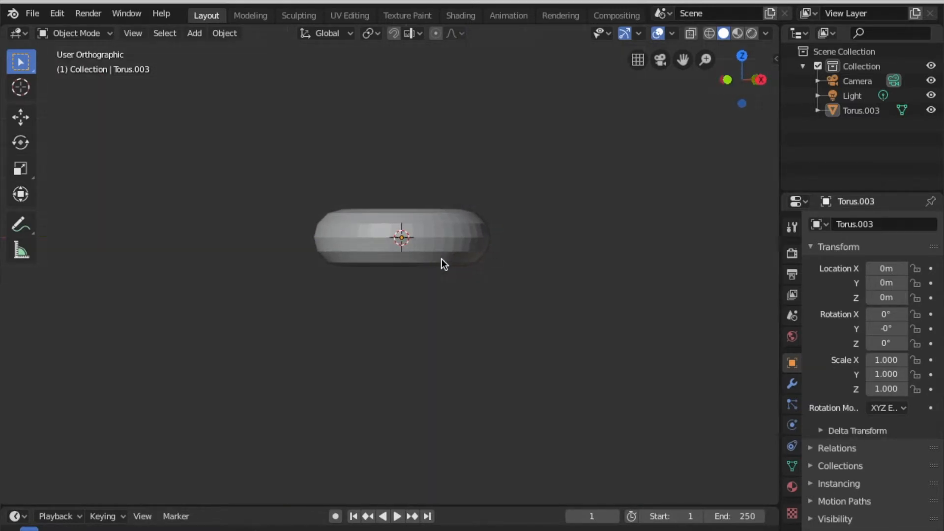
key(KP_7)
key(KP_8)
key(KP_8)
key(KP_8)
key(KP_8)
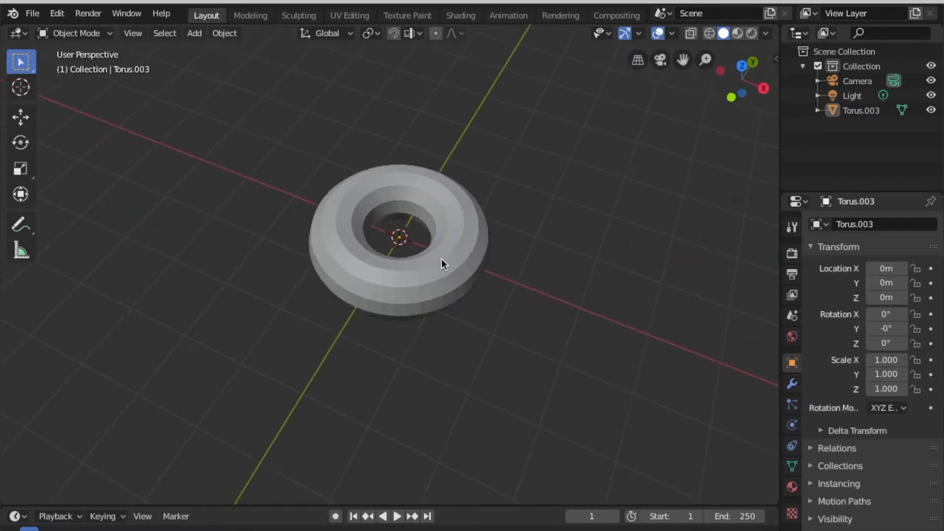
key(KP_4)
key(KP_4)
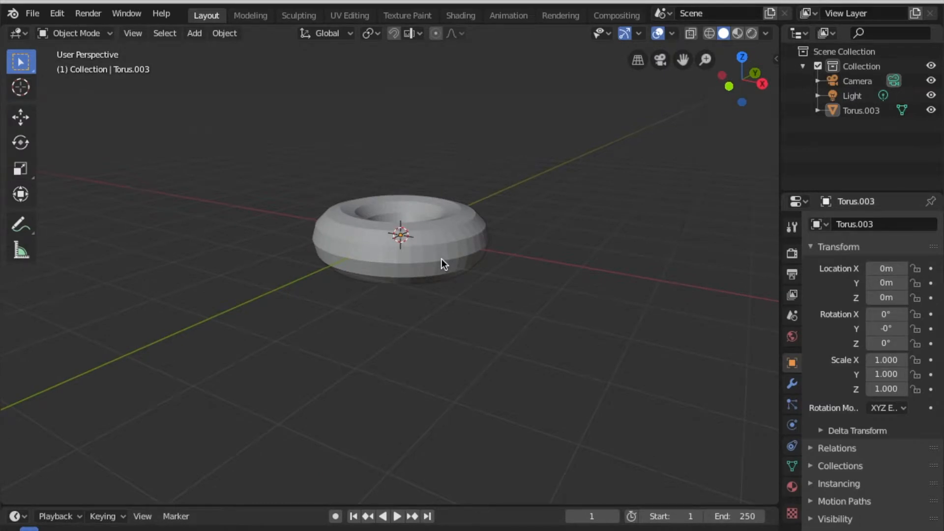
key(KP_0)
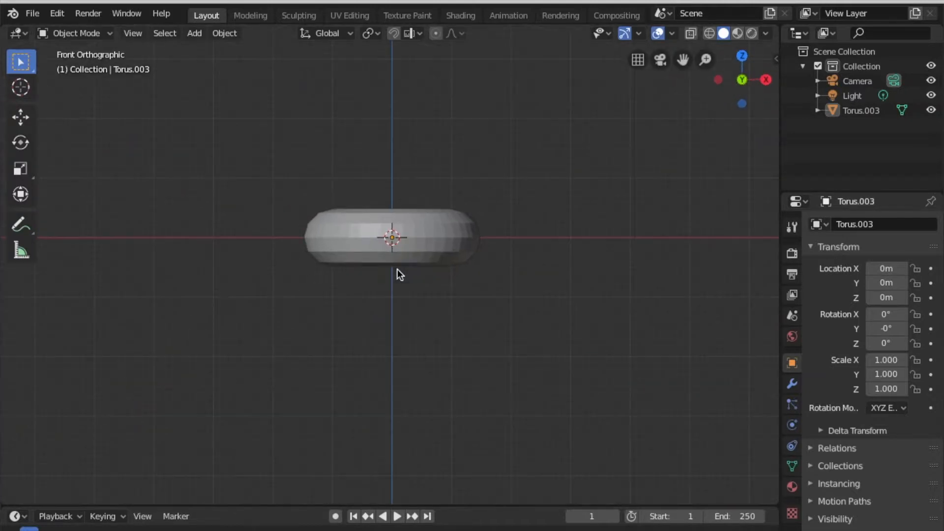
Try moving the torus about 0.7 m along the global X axis in the front view, and undo the move
key(KP_1)
click(364, 230)
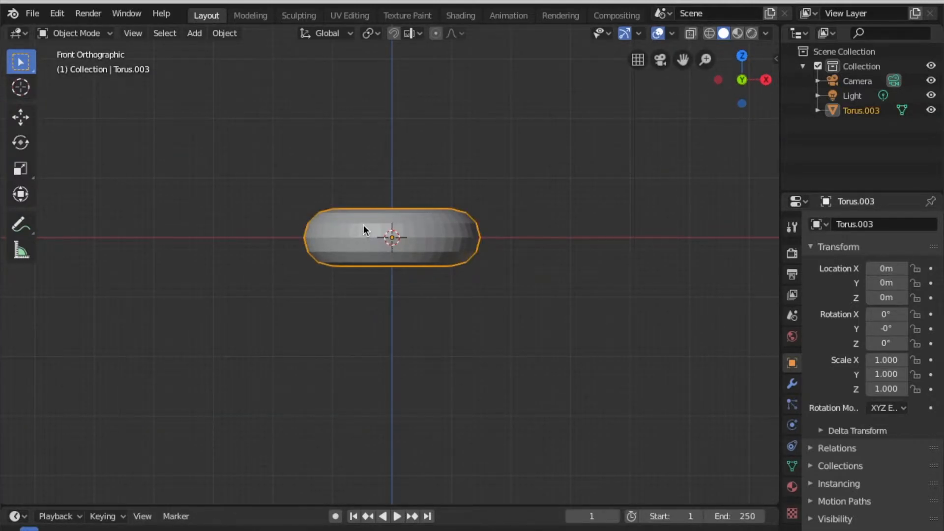
key(g)
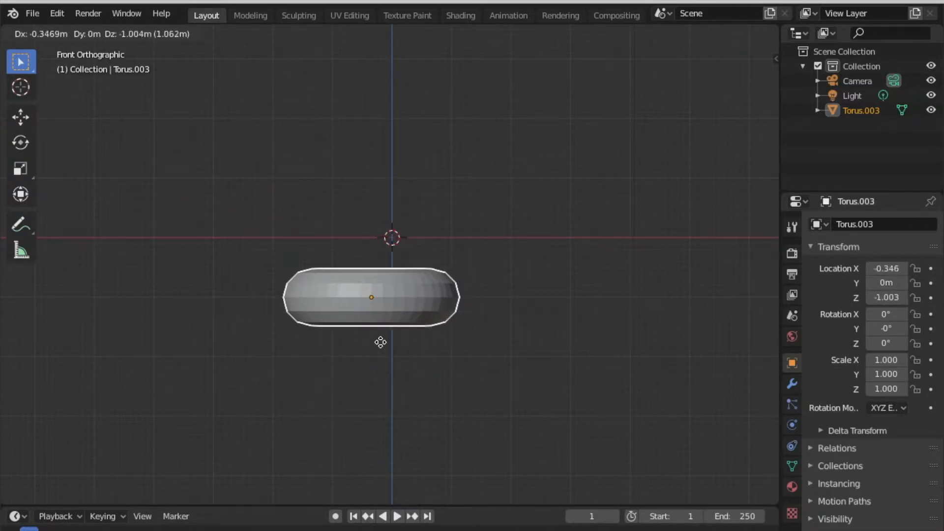
key(x)
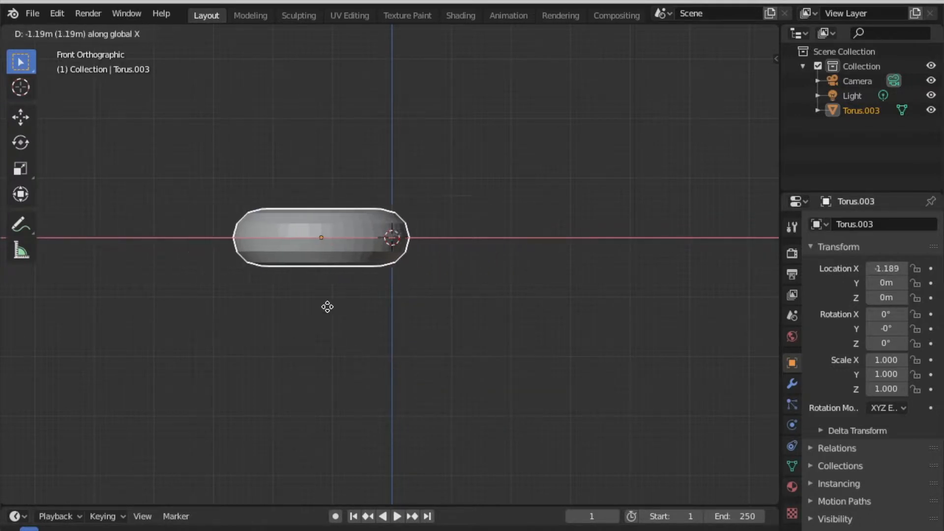
click(405, 291)
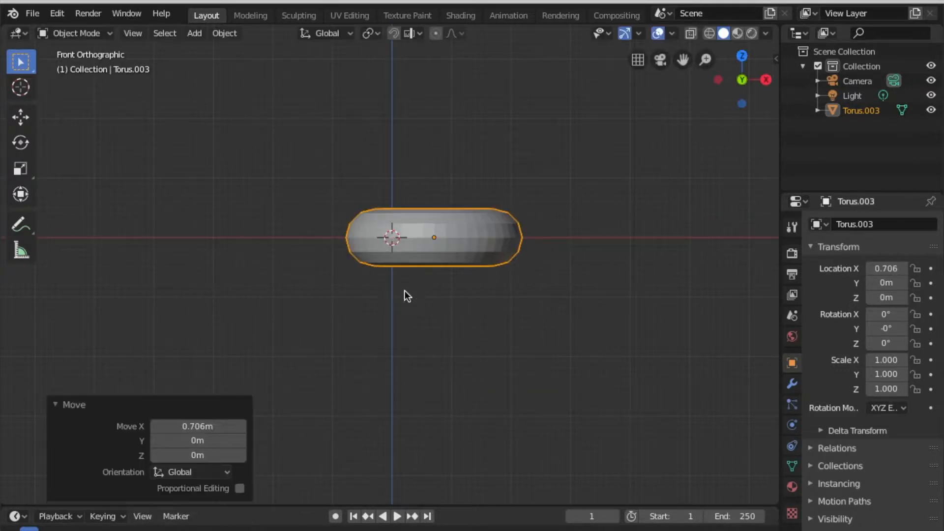
key(ctrl+z)
Raise the torus about 0.52 m along the global Z axis so it rests on the ground plane, and deselect it
key(g)
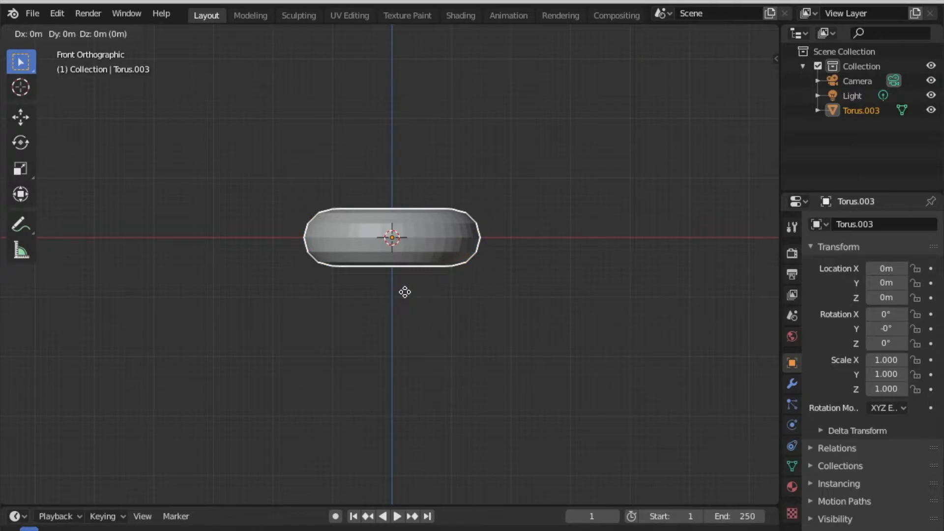
key(z)
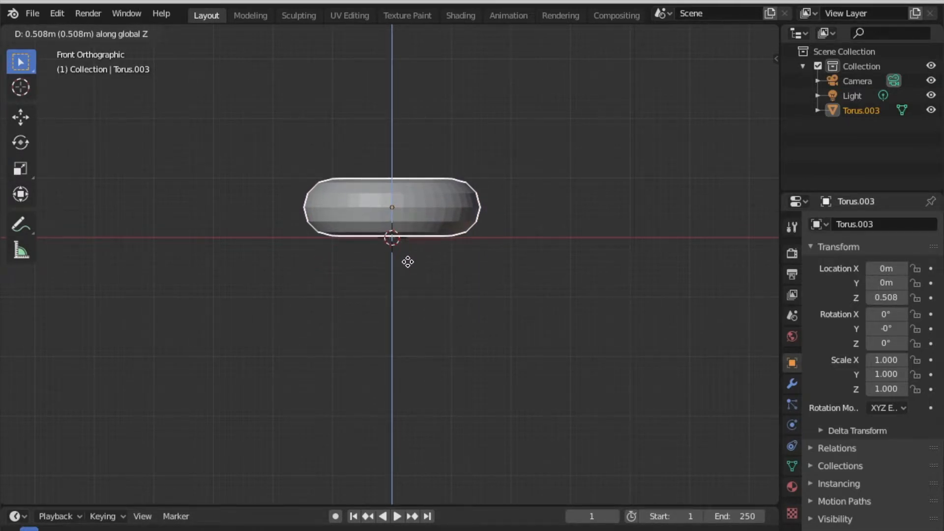
click(406, 261)
middle_drag(481, 234, 482, 230)
click(216, 122)
middle_drag(349, 170, 349, 171)
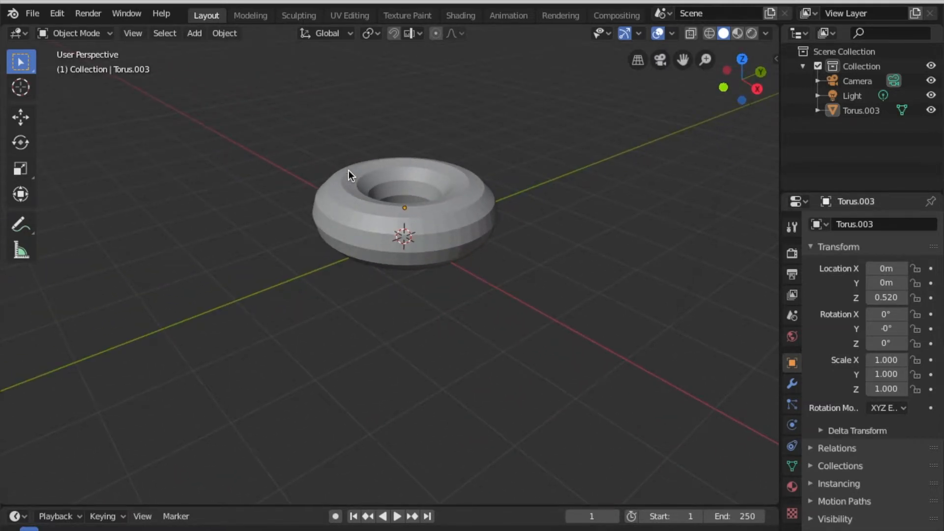
right_click(367, 228)
Switch the torus from Object Mode to Edit Mode in the front orthographic view
key(KP_1)
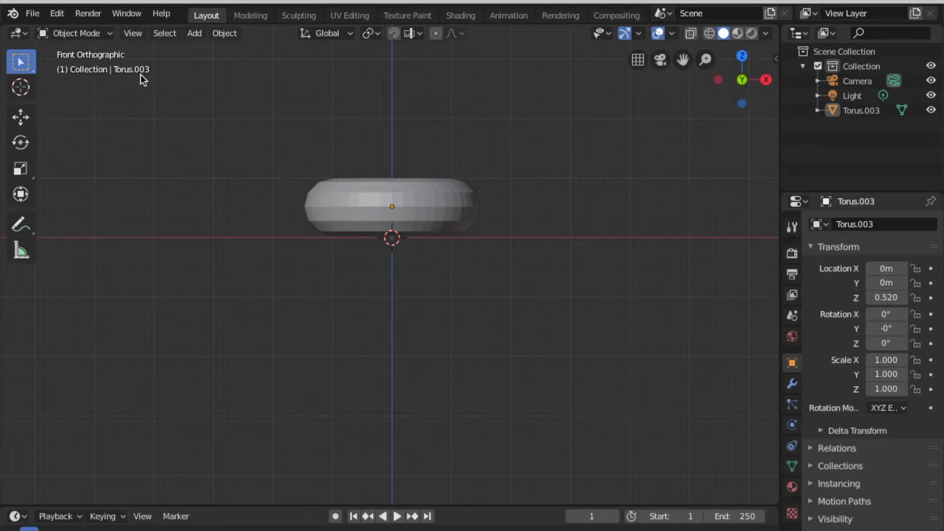
click(88, 33)
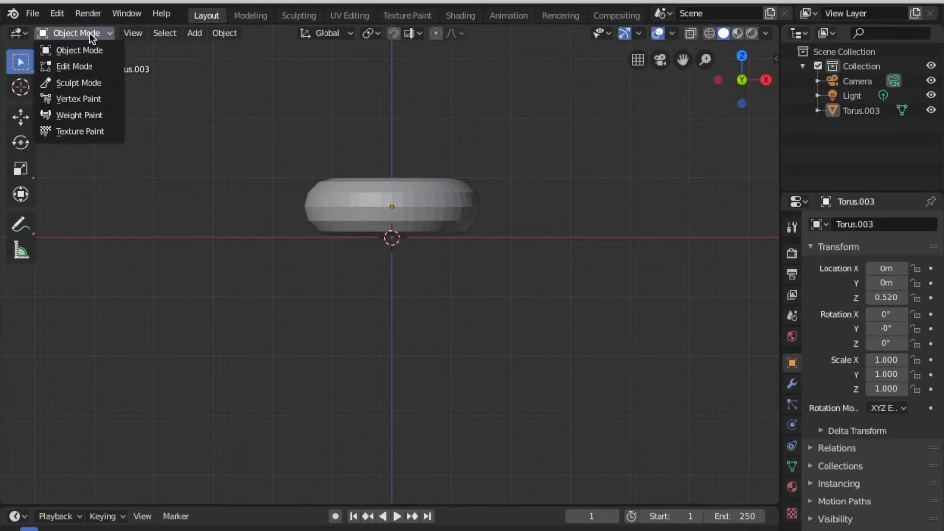
click(89, 63)
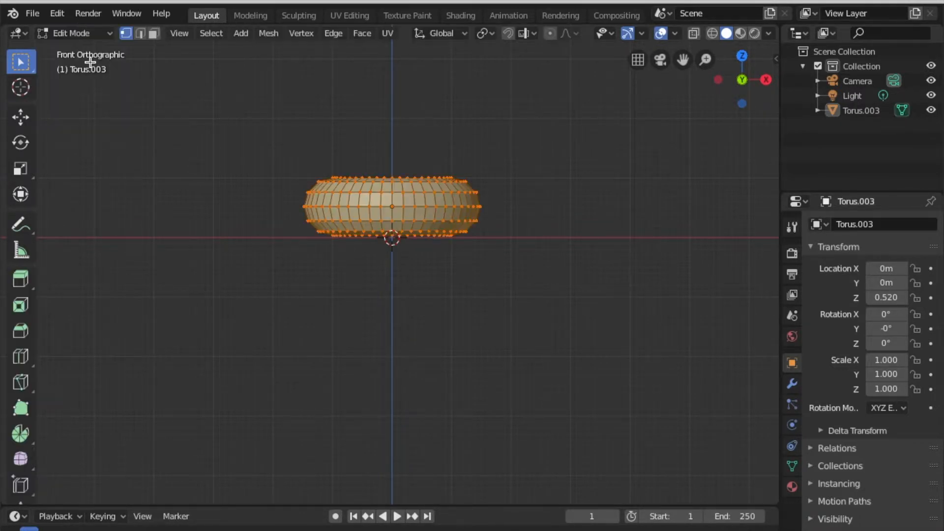
Try moving a single vertex on the torus's outer side about 1.41 m upward, and undo the move
click(436, 207)
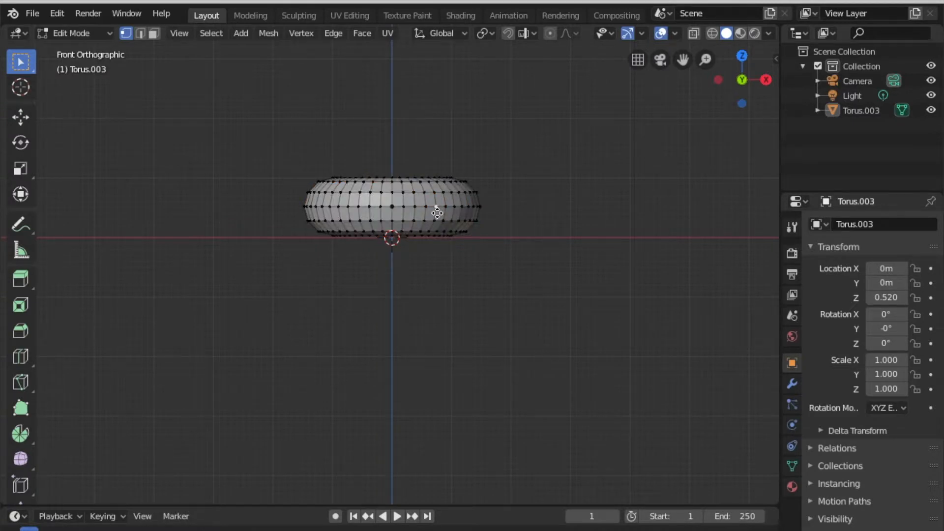
key(g)
click(439, 128)
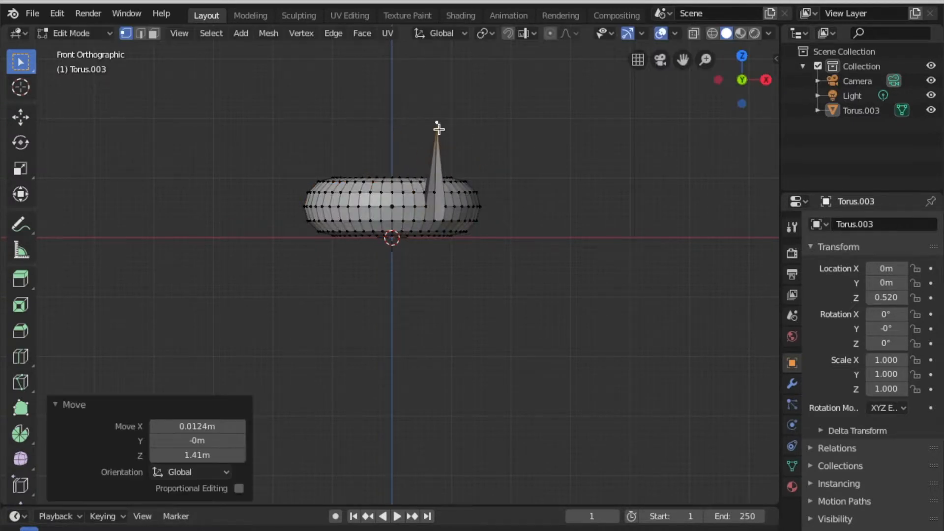
key(ctrl+z)
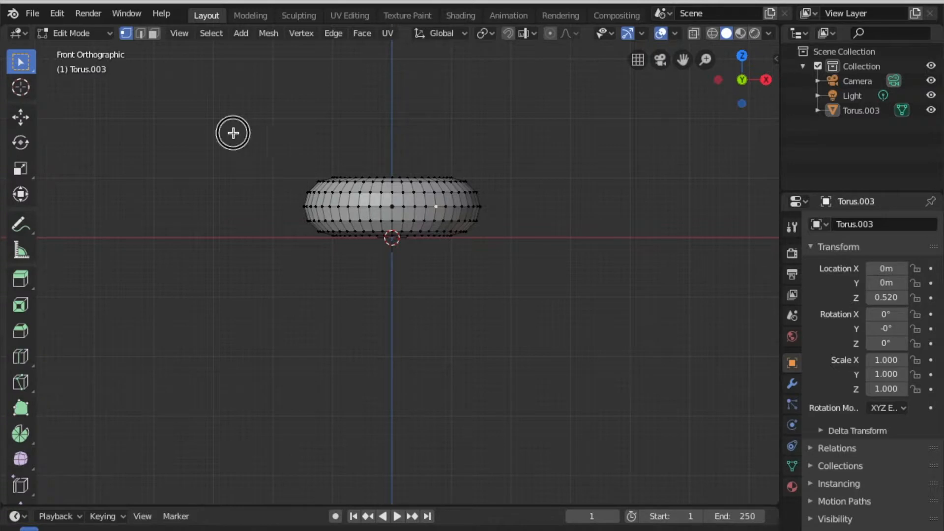
Try box-selecting the upper half of the torus's vertices in solid shading, and check the selection from several angles
drag(233, 133, 531, 214)
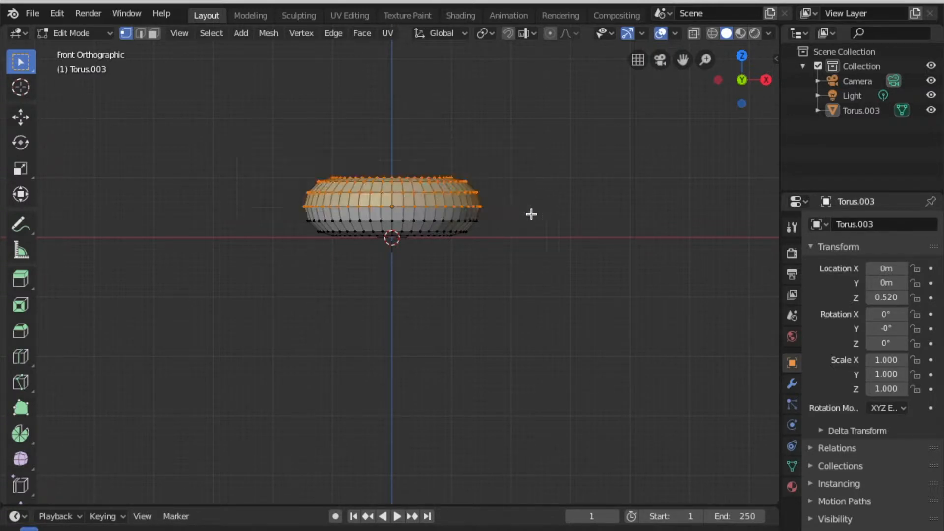
scroll(531, 214, down, 5)
scroll(530, 214, up, 8)
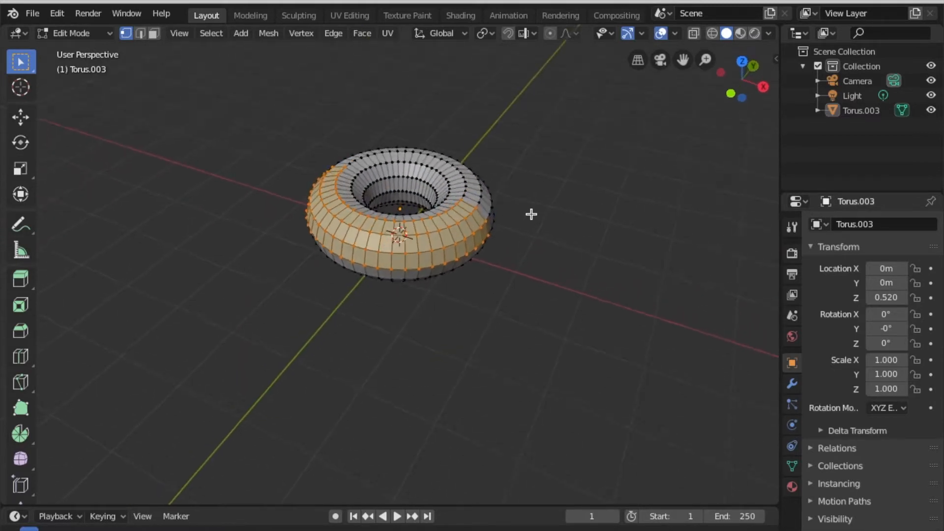
scroll(531, 213, right, 3)
scroll(531, 213, right, 2)
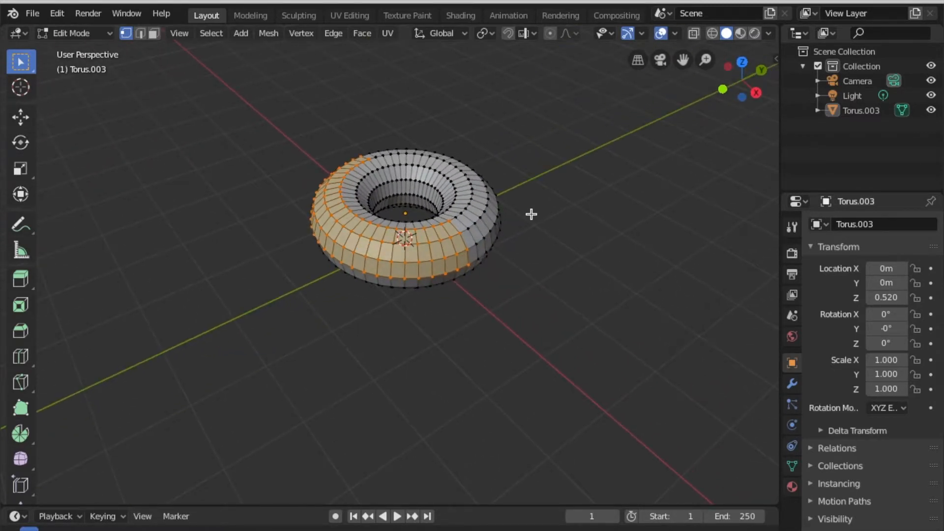
scroll(531, 214, right, 5)
scroll(530, 214, down, 4)
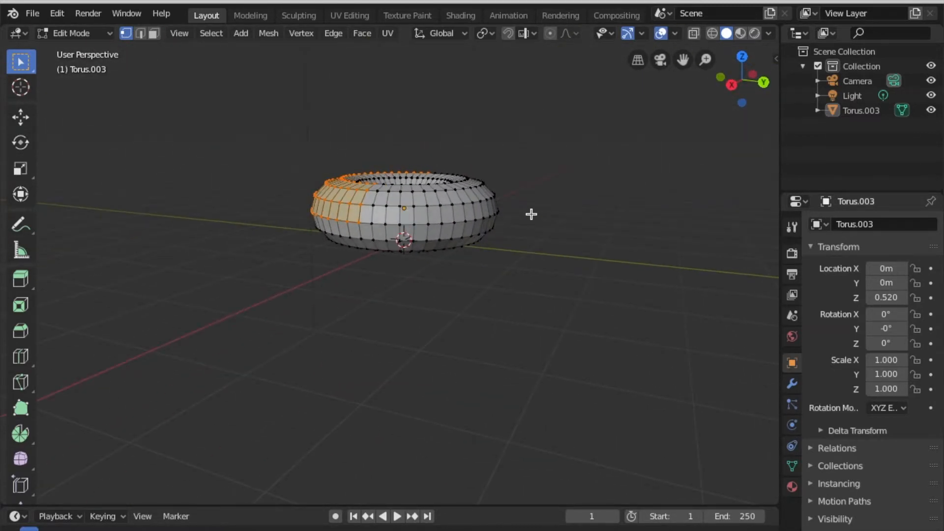
scroll(531, 214, up, 4)
scroll(531, 213, left, 6)
Clear the selection and box-select all vertices of the torus's upper half in wireframe shading from the front view
key(KP_1)
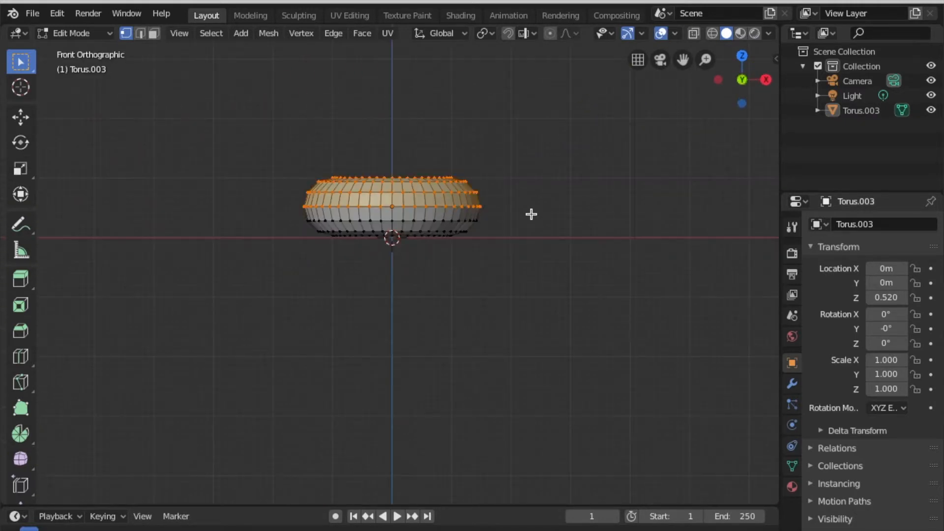
key(z)
click(164, 141)
key(alt+a)
drag(251, 137, 521, 210)
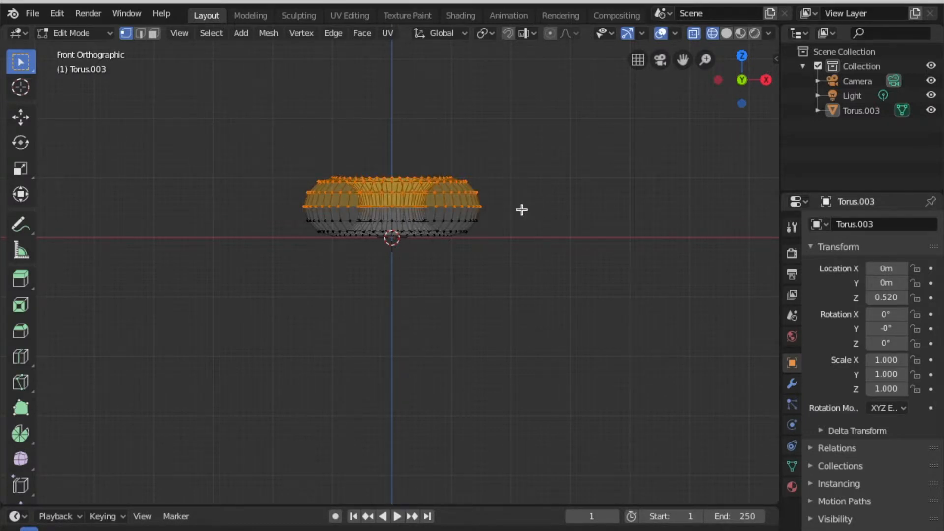
Check the upper-half selection from above and from the side, and return the viewport to solid shading
scroll(521, 210, up, 10)
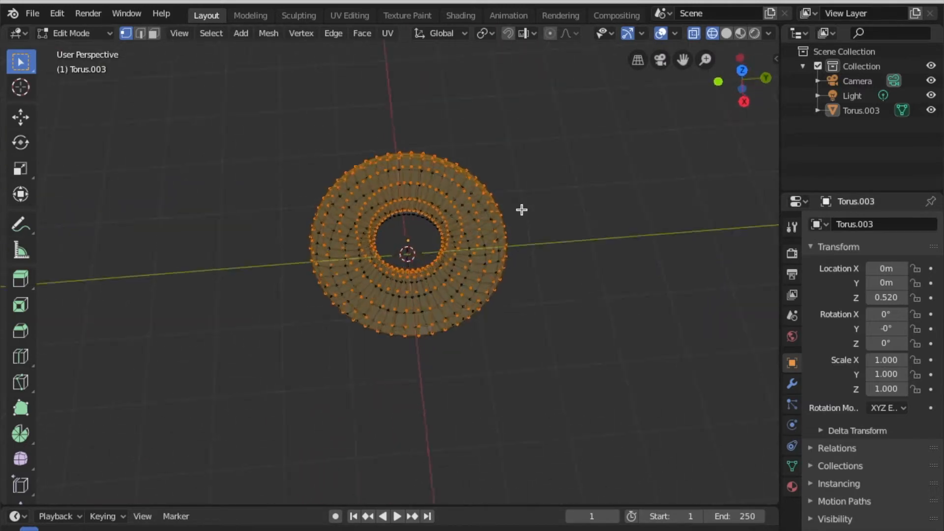
scroll(522, 210, left, 10)
scroll(522, 210, down, 5)
scroll(521, 209, right, 10)
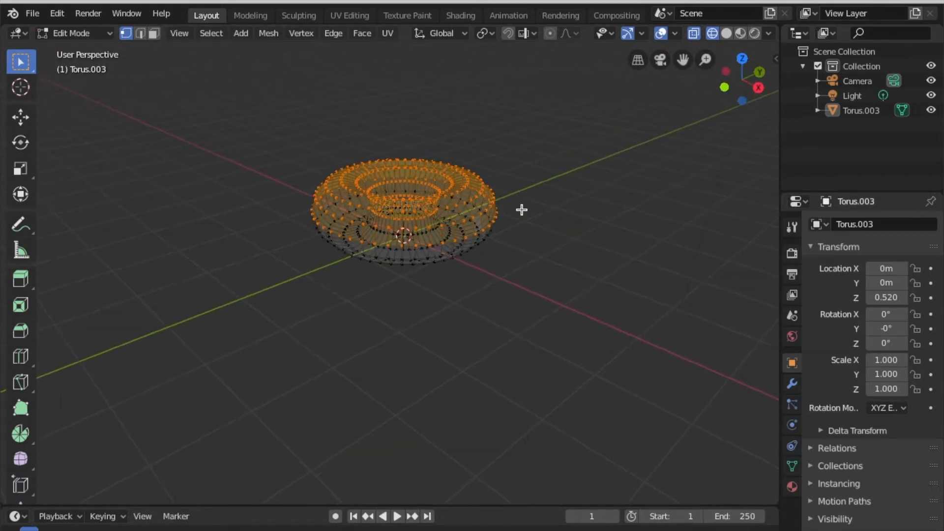
scroll(522, 210, down, 5)
key(z)
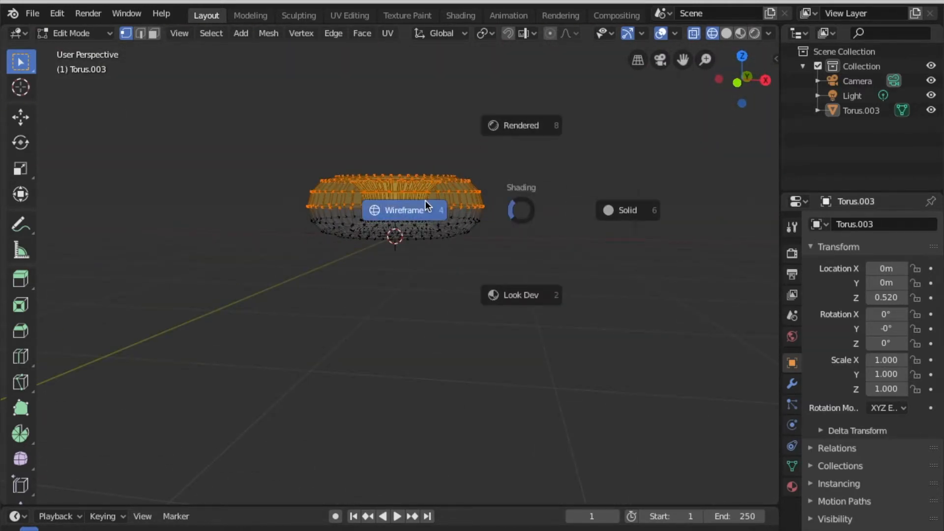
click(620, 208)
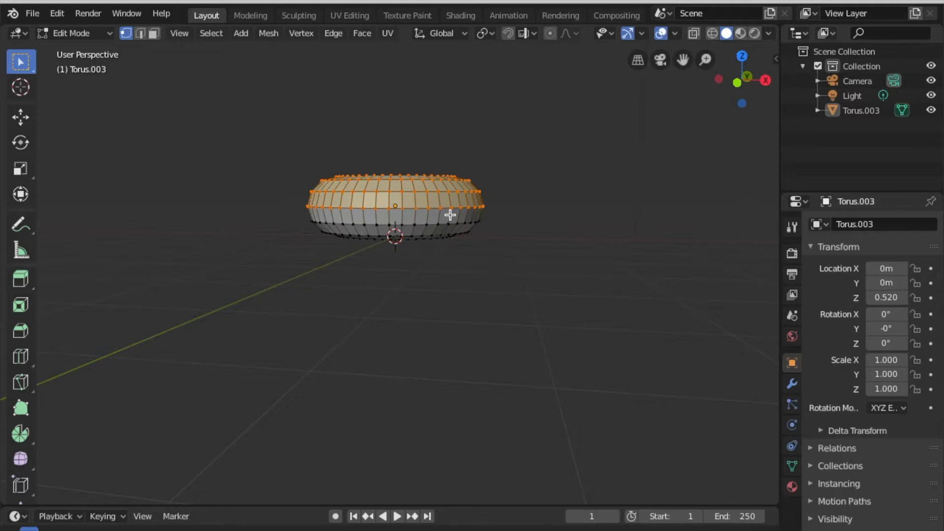
Duplicate the selected upper half of the torus in place with no offset, and inspect it up close
key(shift+d)
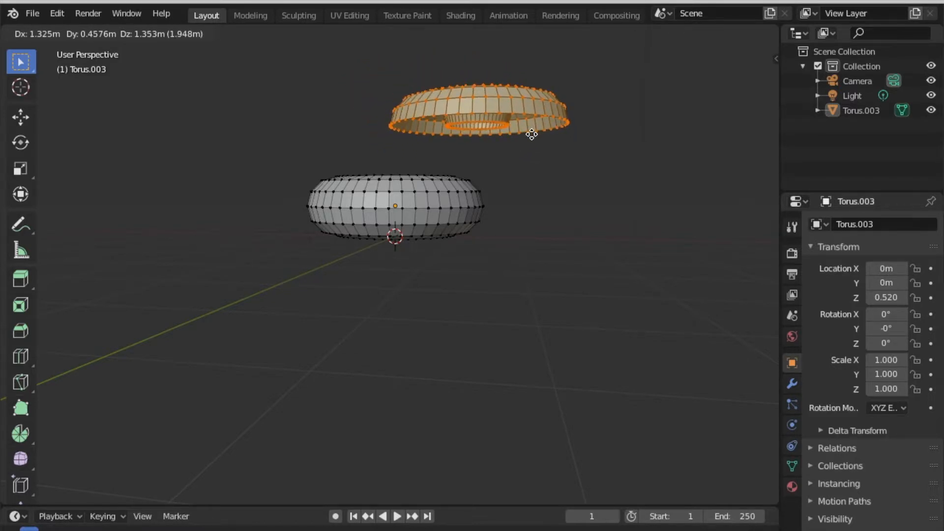
right_click(532, 134)
middle_drag(399, 218, 399, 218)
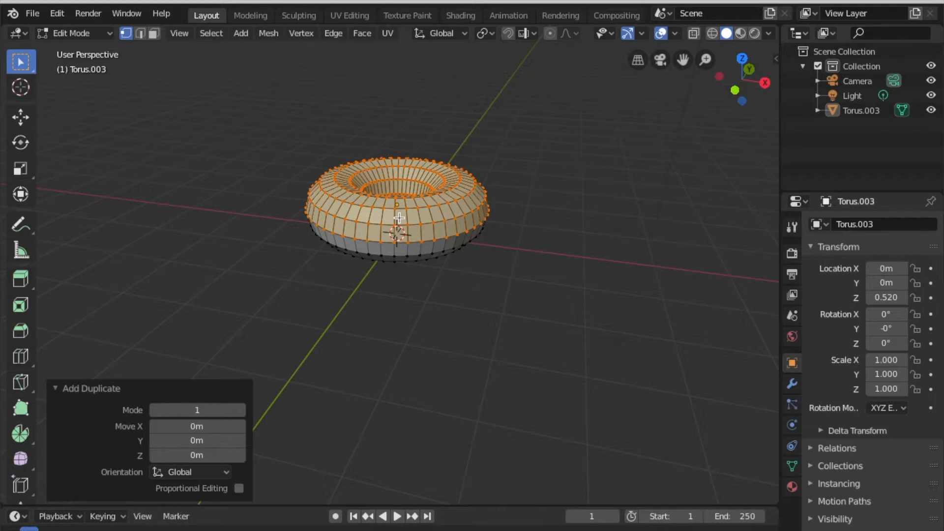
scroll(399, 218, up, 4)
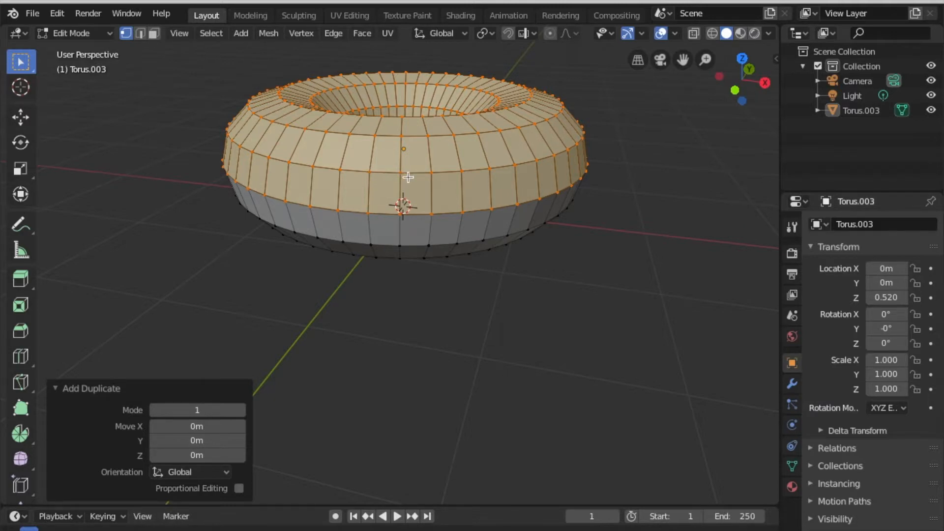
middle_drag(449, 219, 450, 220)
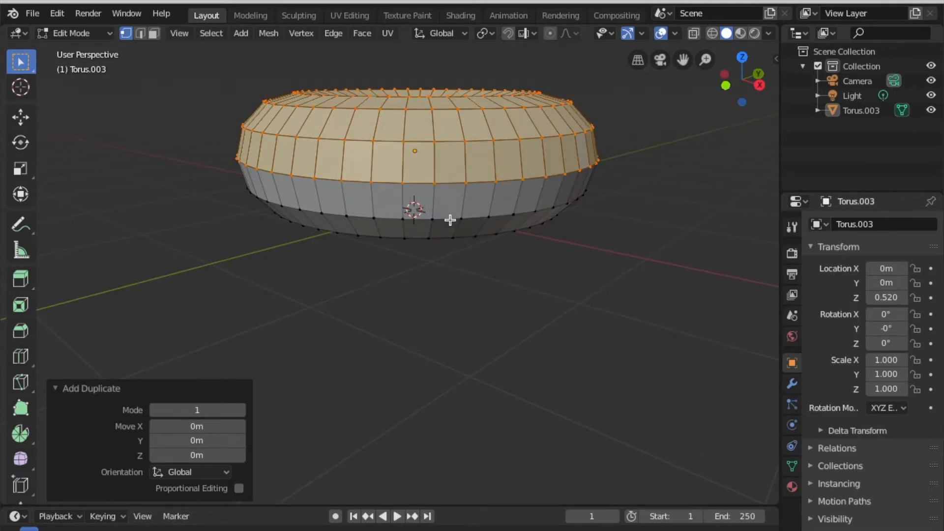
Separate the duplicated upper half of the torus into its own object by selection, and return to Object Mode
middle_drag(450, 220, 450, 219)
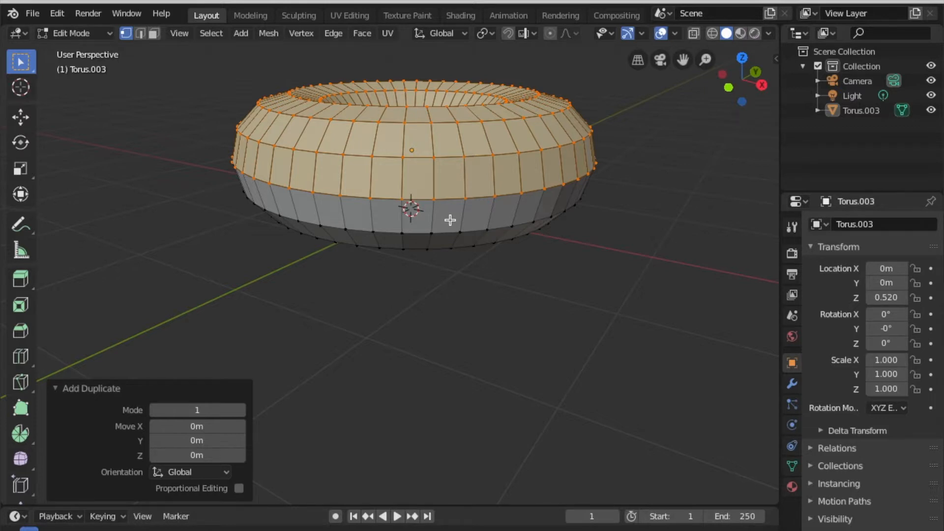
key(p)
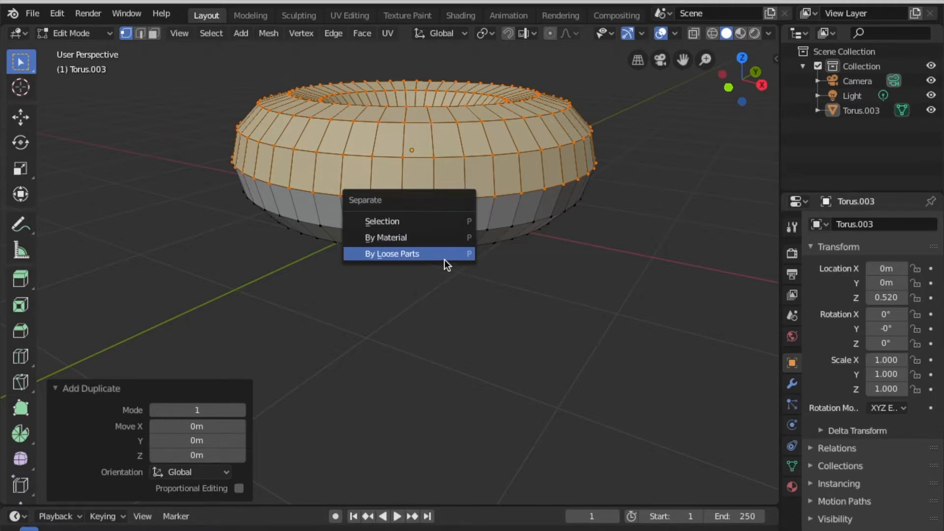
click(417, 224)
middle_drag(475, 229, 476, 231)
click(102, 34)
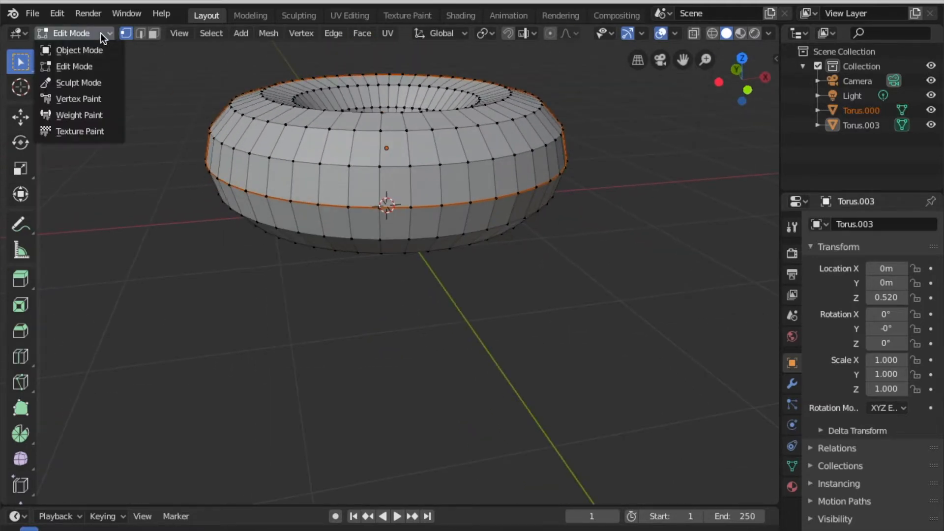
click(78, 50)
Check that the base torus and the separated upper half select individually, ending with the upper half selected
middle_drag(134, 241, 420, 234)
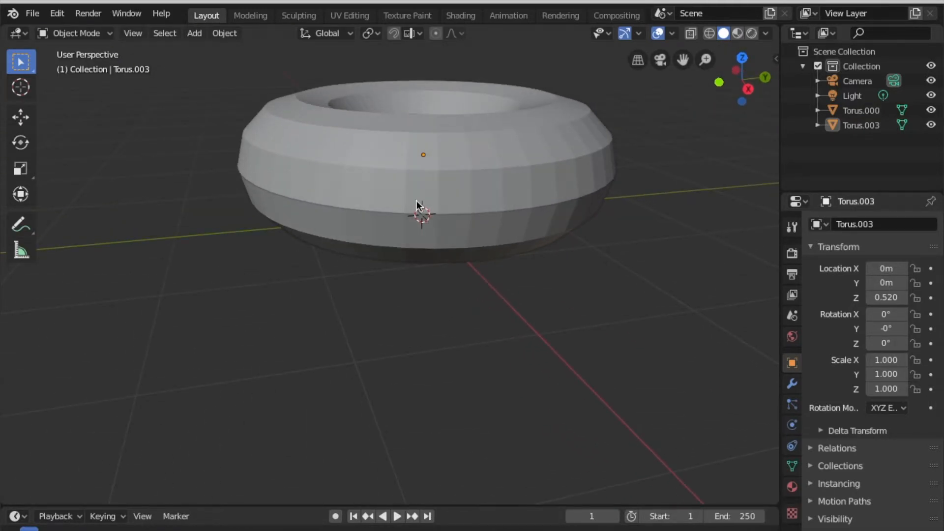
scroll(417, 204, up, 4)
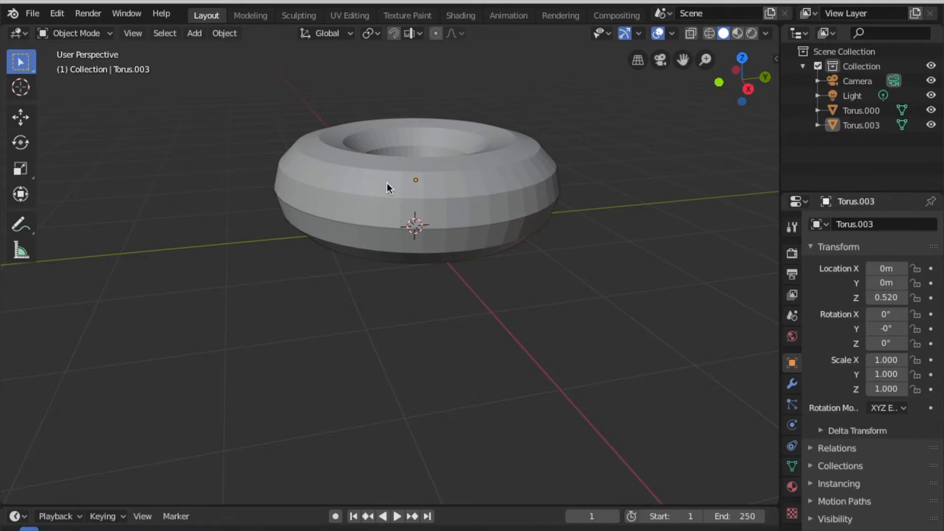
scroll(389, 186, up, 3)
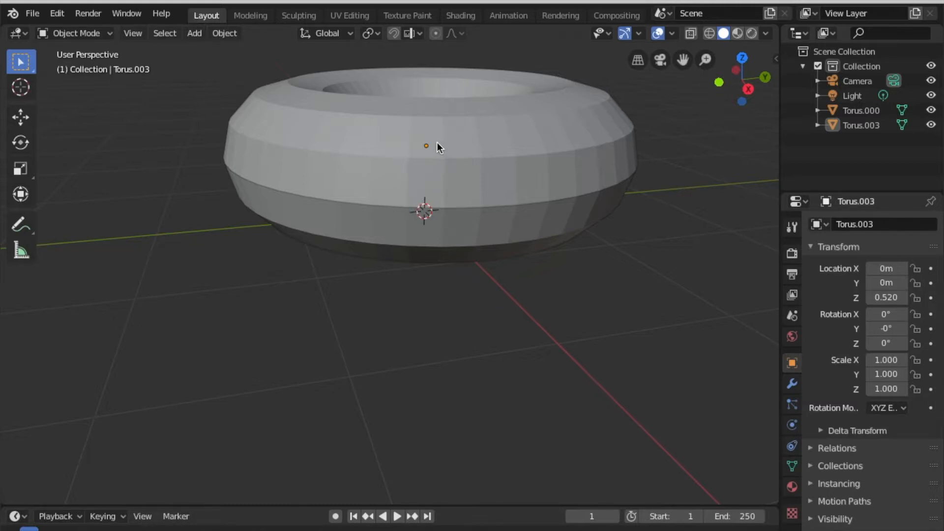
click(443, 181)
click(442, 182)
click(436, 238)
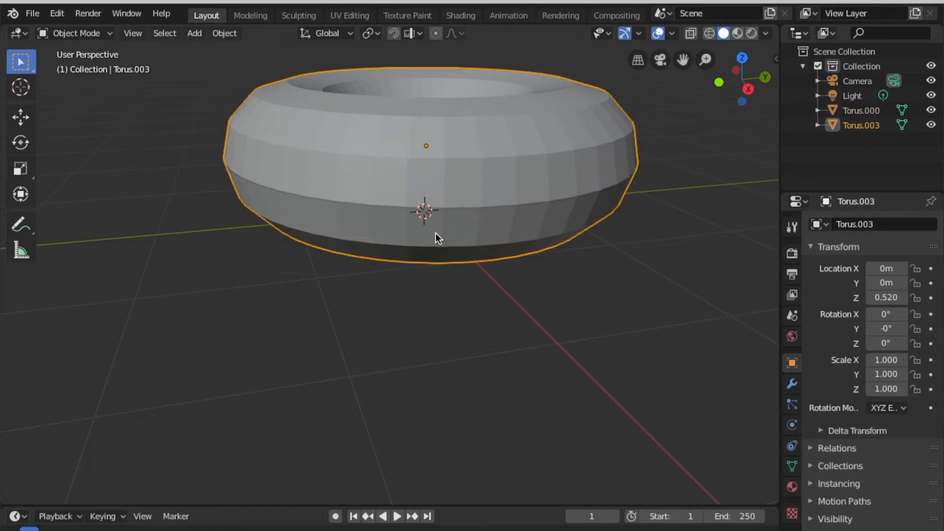
click(465, 184)
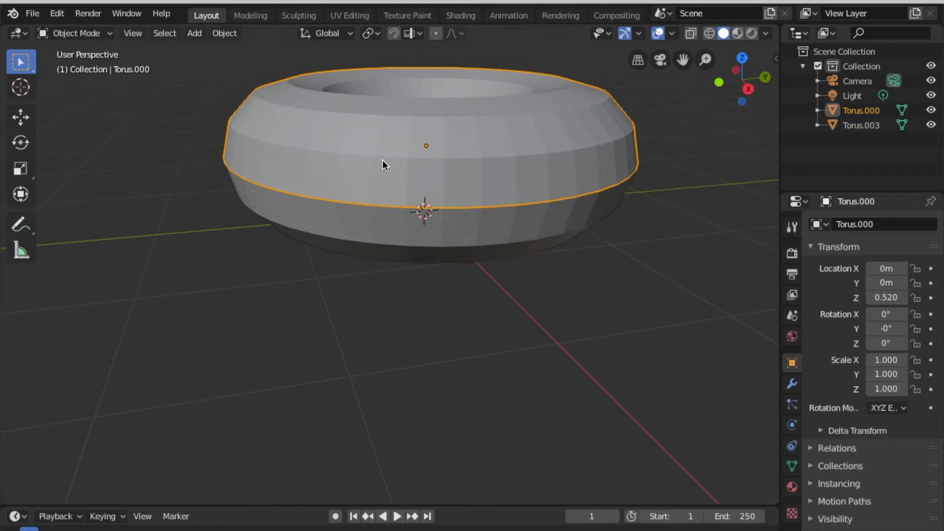
click(791, 383)
click(837, 226)
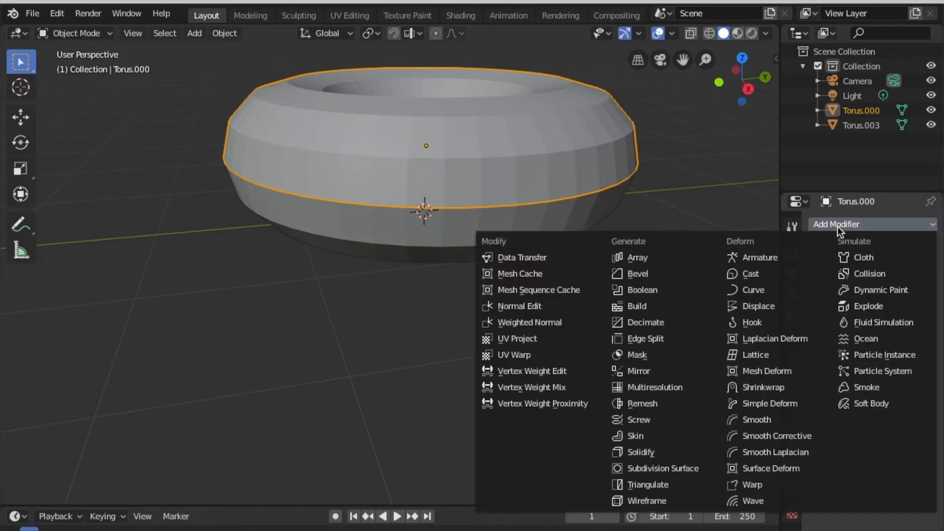
click(668, 449)
middle_drag(497, 249, 491, 232)
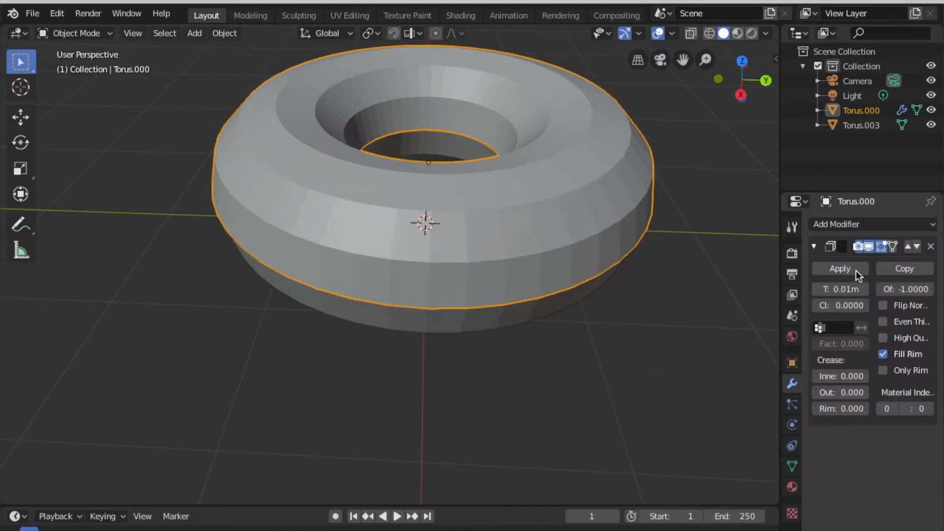
click(930, 246)
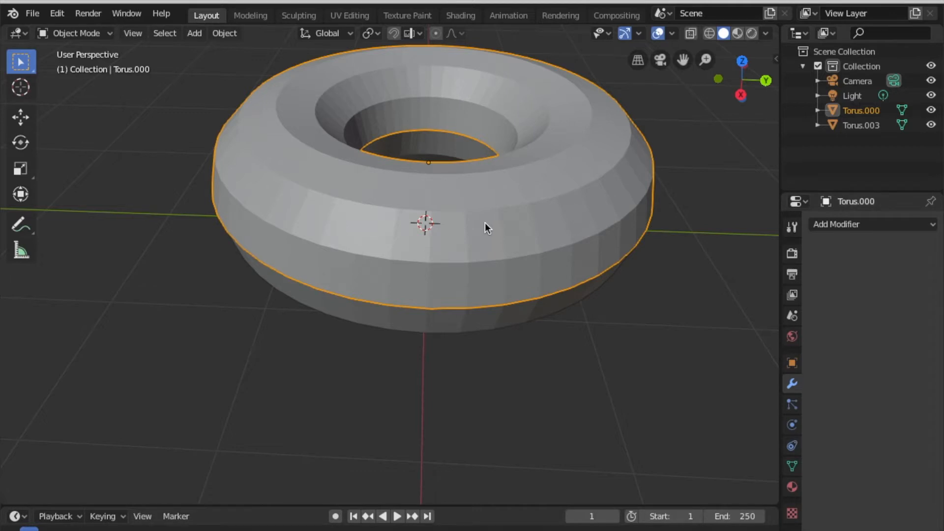
Add a Solidify modifier to the separated upper half, using wireframe shading to see its effect
key(z)
click(408, 227)
scroll(406, 227, up, 2)
scroll(406, 227, up, 3)
scroll(406, 227, up, 2)
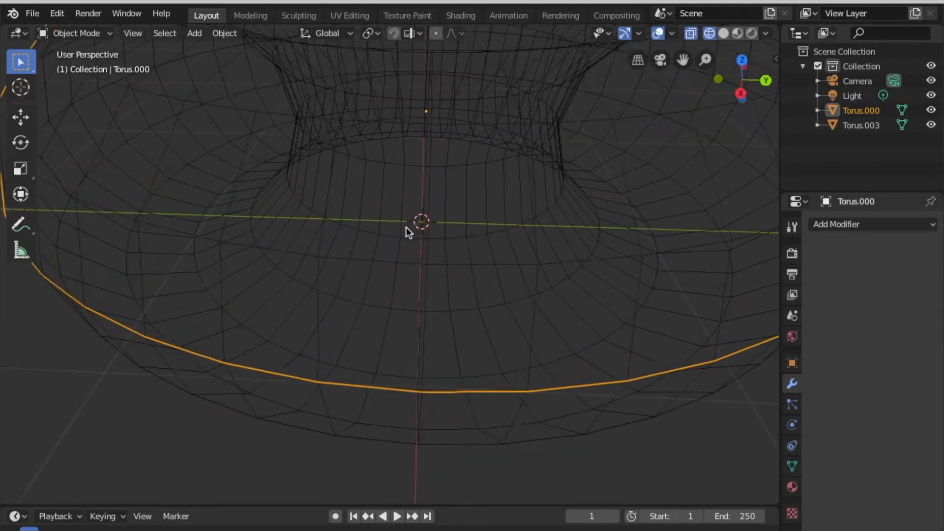
click(860, 225)
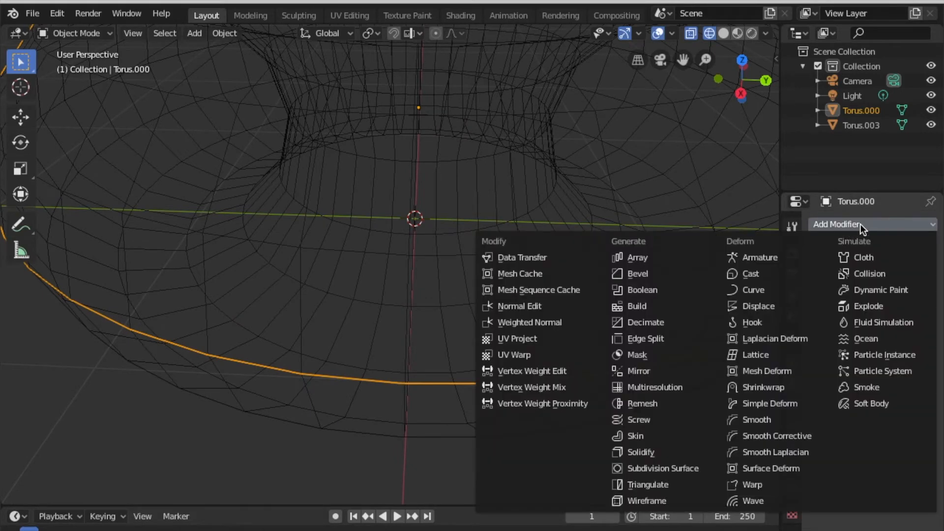
click(638, 447)
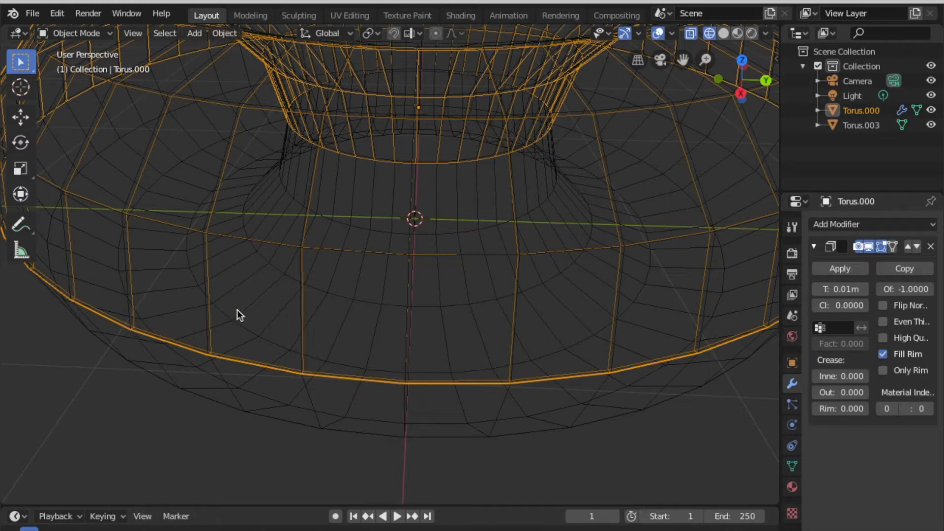
scroll(237, 310, down, 4)
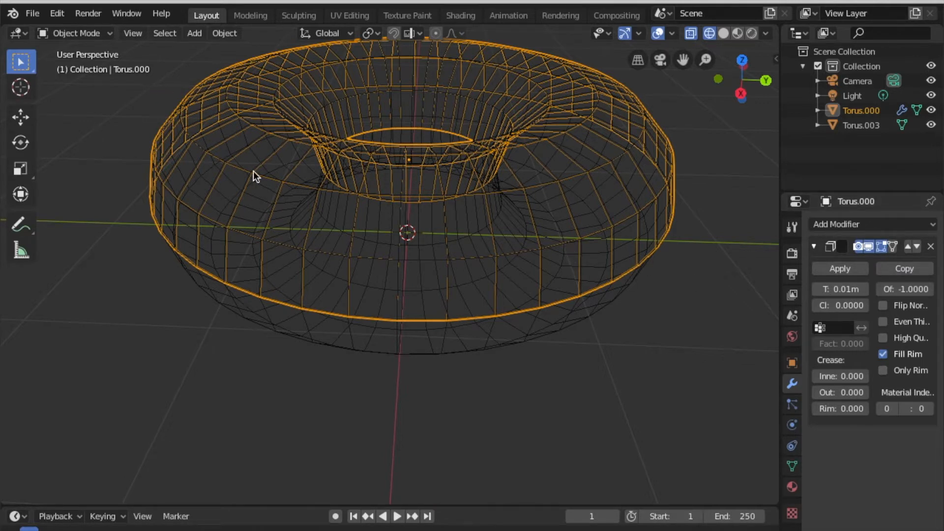
Return to solid shading and set the upper layer's Solidify offset to 1, checking it from below and above
key(z)
click(364, 180)
middle_drag(364, 179, 679, 293)
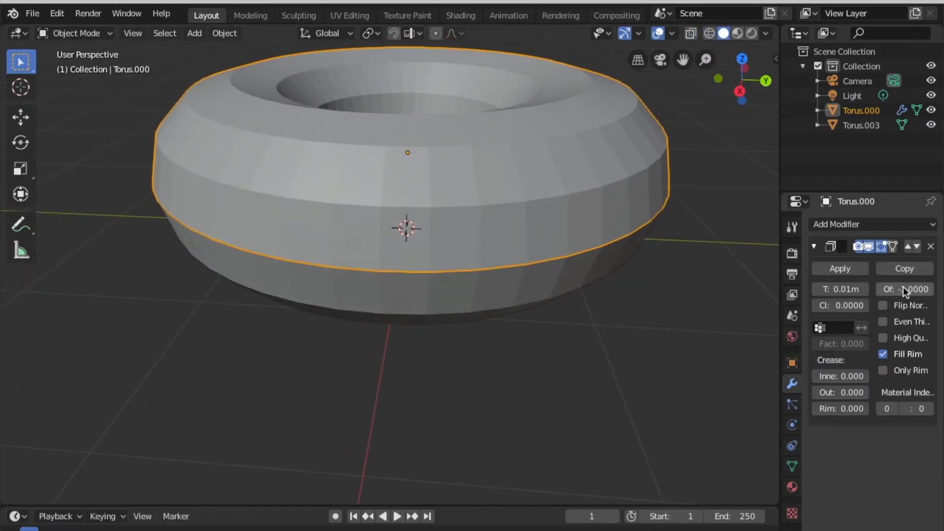
drag(898, 289, 898, 289)
middle_drag(607, 241, 523, 208)
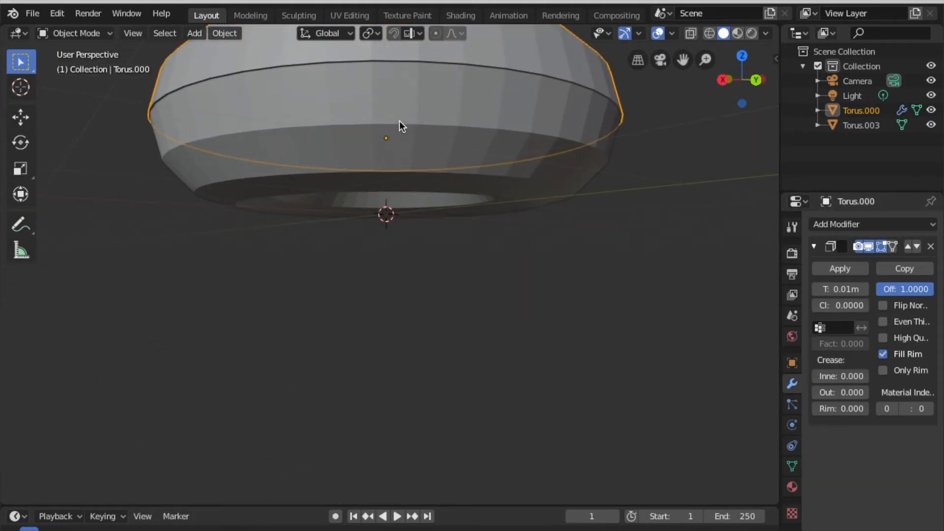
key(KP_Decimal)
key(KP_8)
key(KP_8)
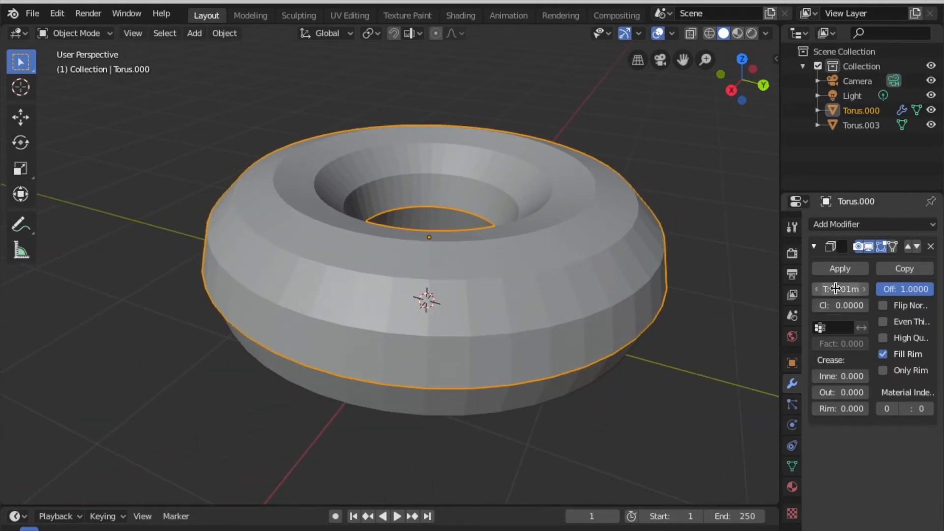
Try a Solidify thickness of 0.51 m on the upper layer, and reduce it to 0.05 m
drag(834, 289, 902, 289)
middle_drag(606, 350, 605, 350)
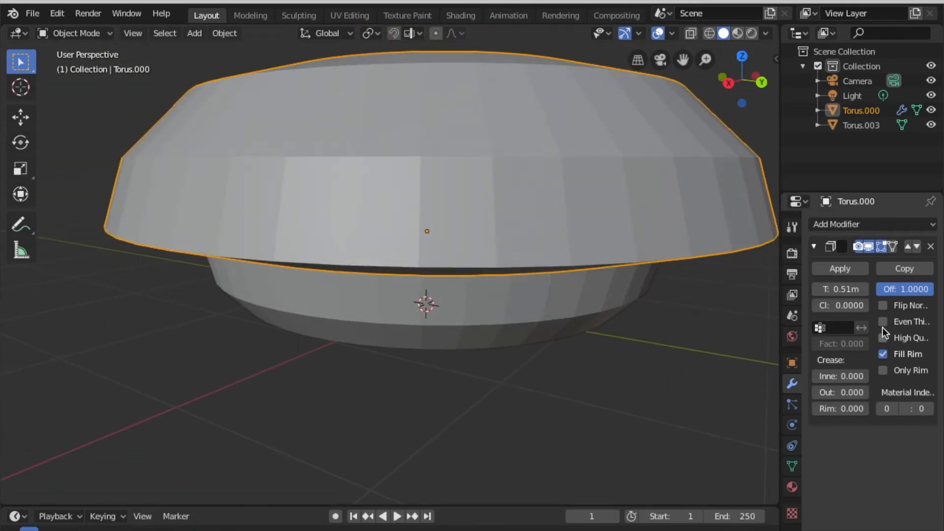
drag(839, 290, 792, 290)
middle_drag(618, 316, 617, 315)
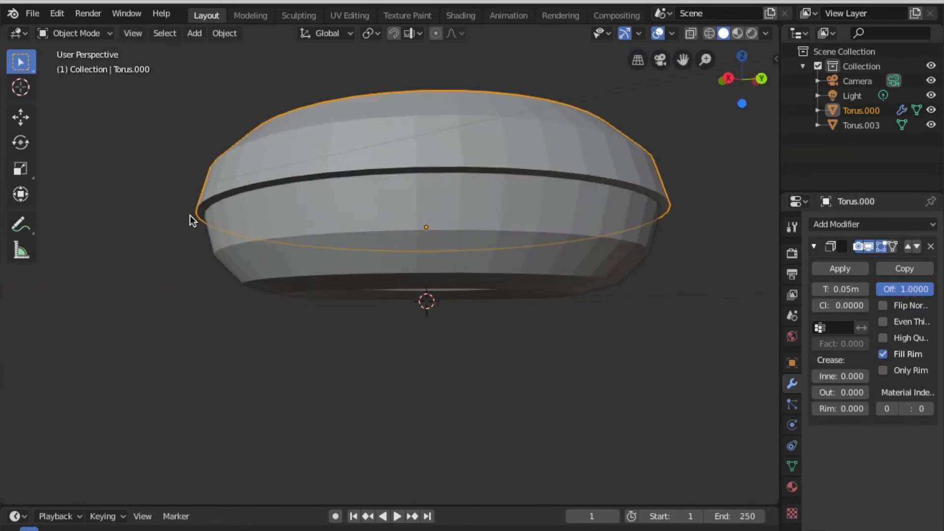
Switch to wireframe shading and add a Subdivision Surface modifier to the upper layer after its Solidify modifier
click(882, 225)
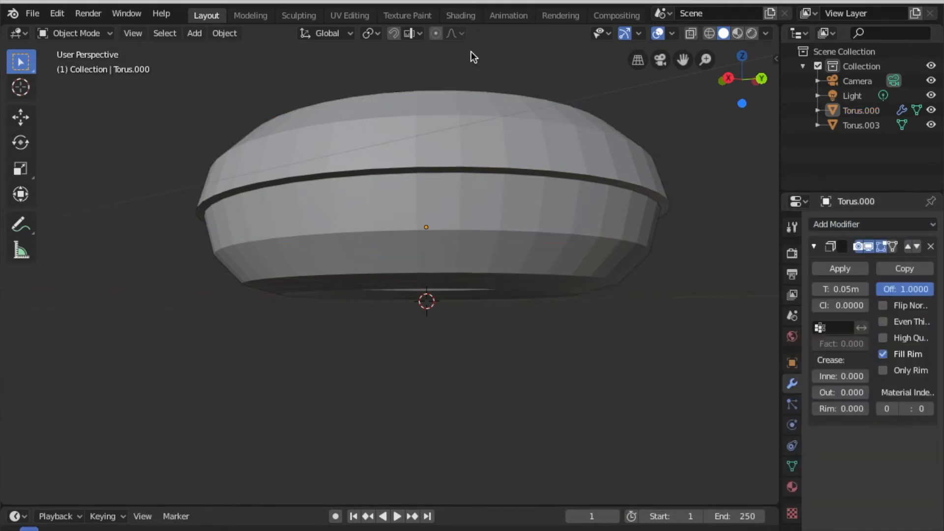
key(z)
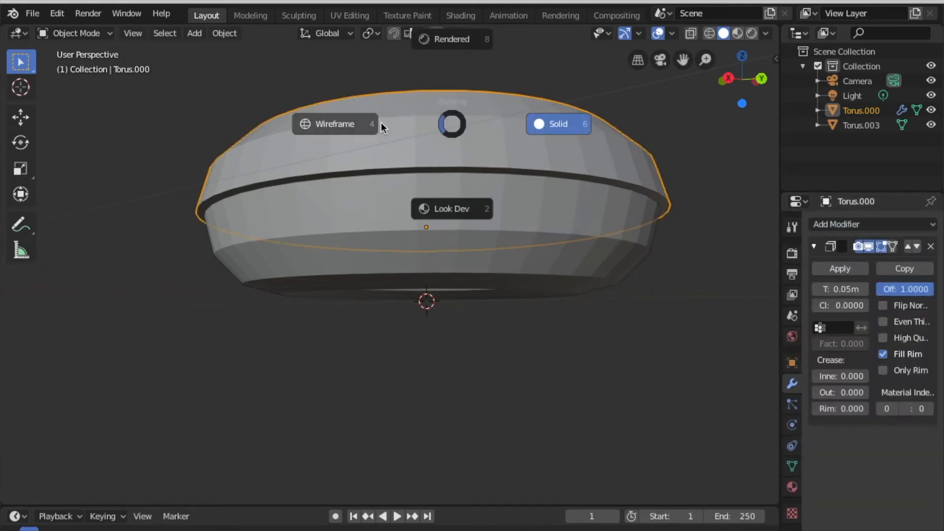
click(358, 123)
middle_drag(406, 166, 760, 258)
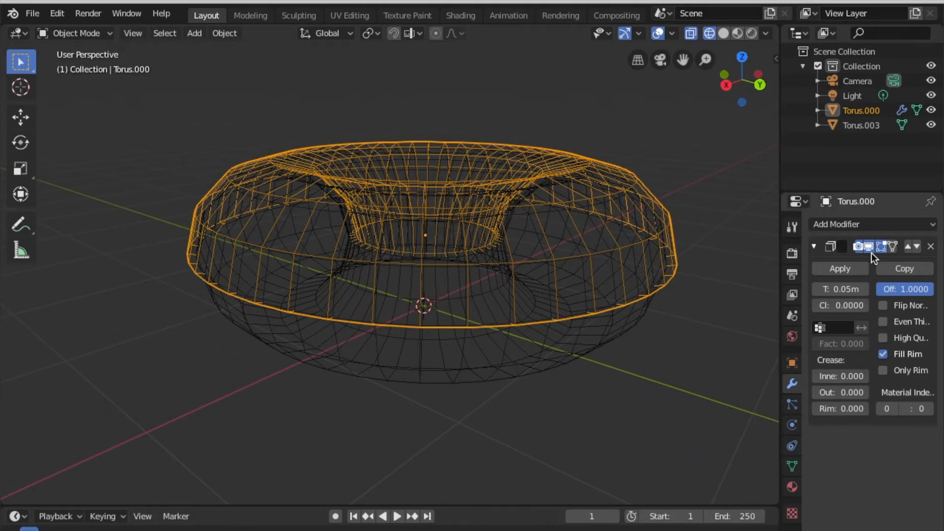
click(848, 222)
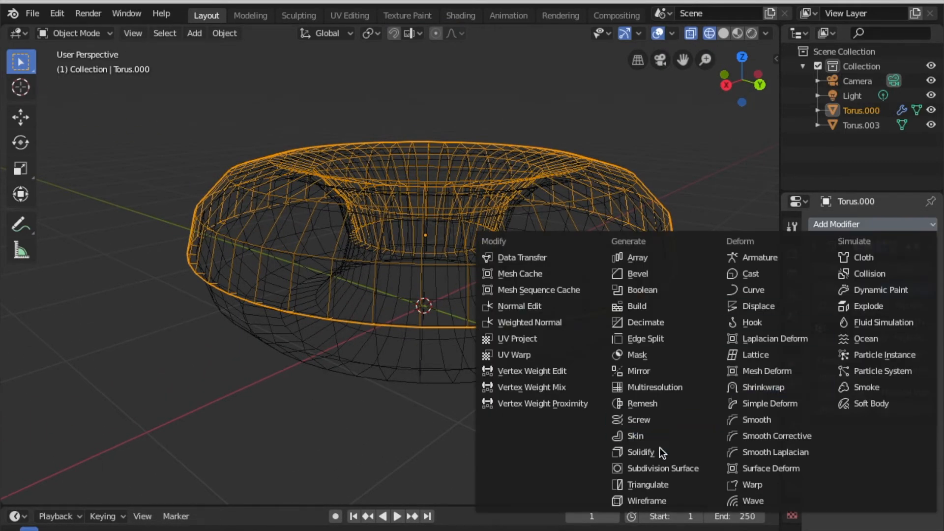
click(655, 468)
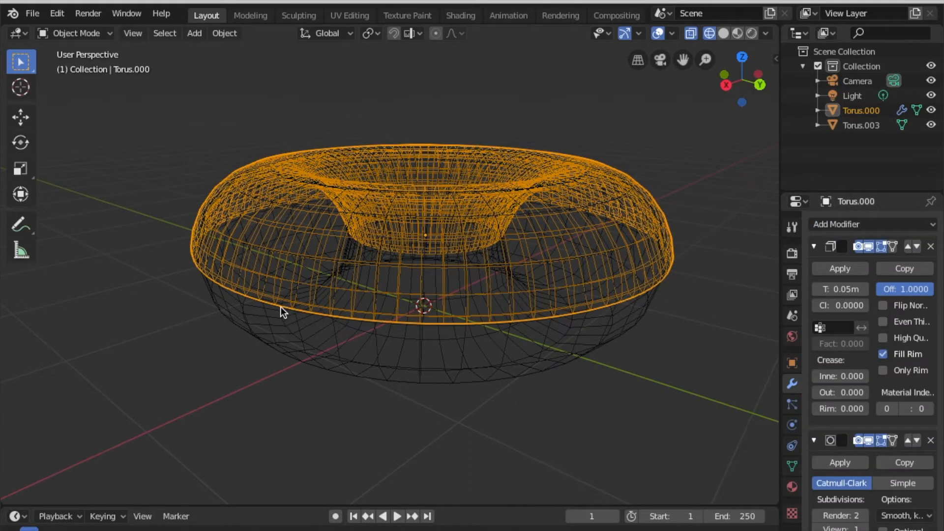
middle_drag(391, 275, 391, 275)
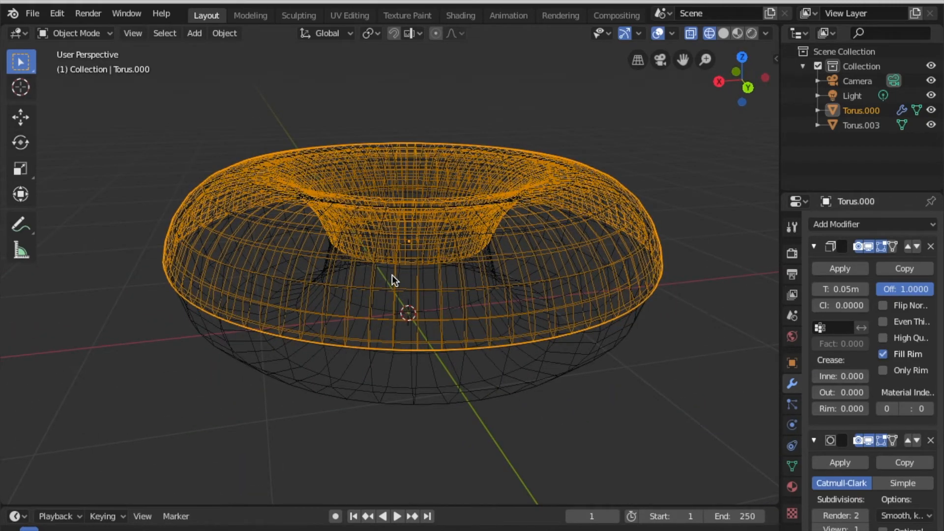
Return to solid shading, inspect the upper layer's rim from below, and raise the Solidify modifier's inner crease
key(z)
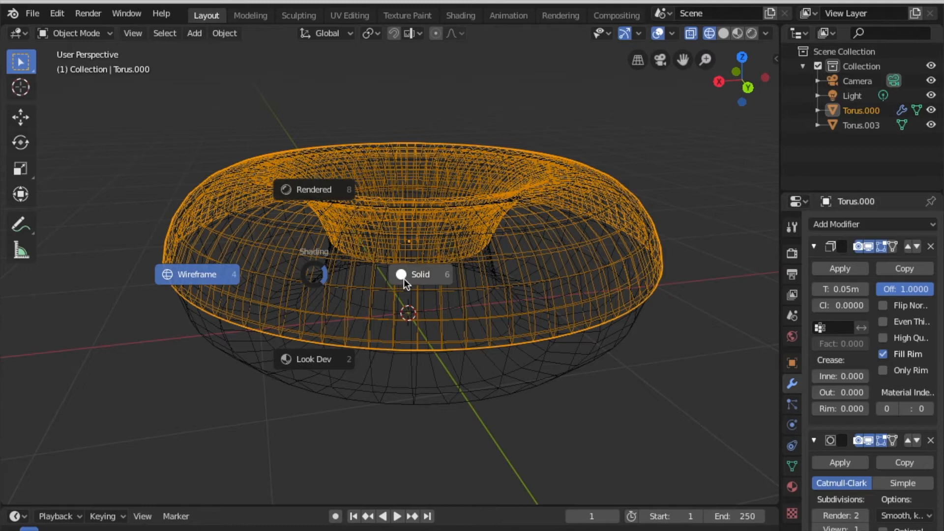
click(403, 278)
middle_drag(406, 277, 325, 261)
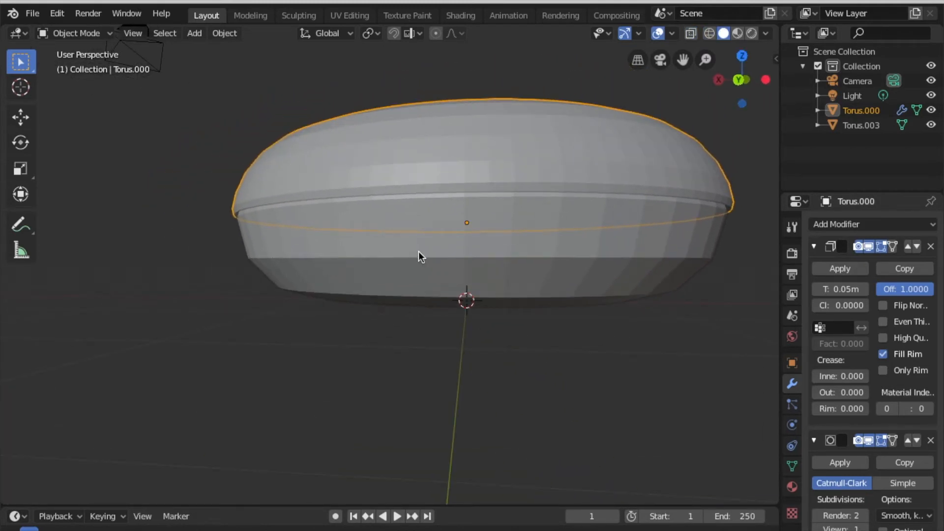
middle_drag(418, 251, 418, 251)
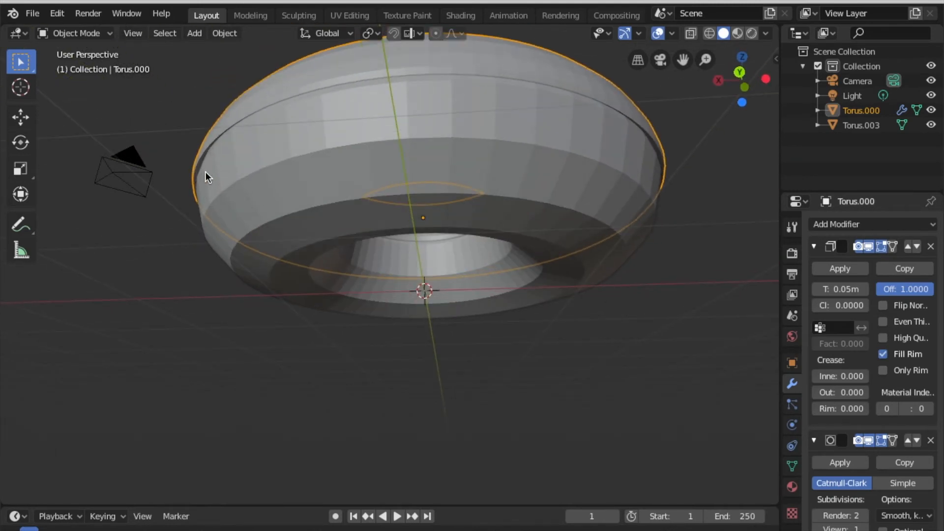
middle_drag(208, 170, 243, 193)
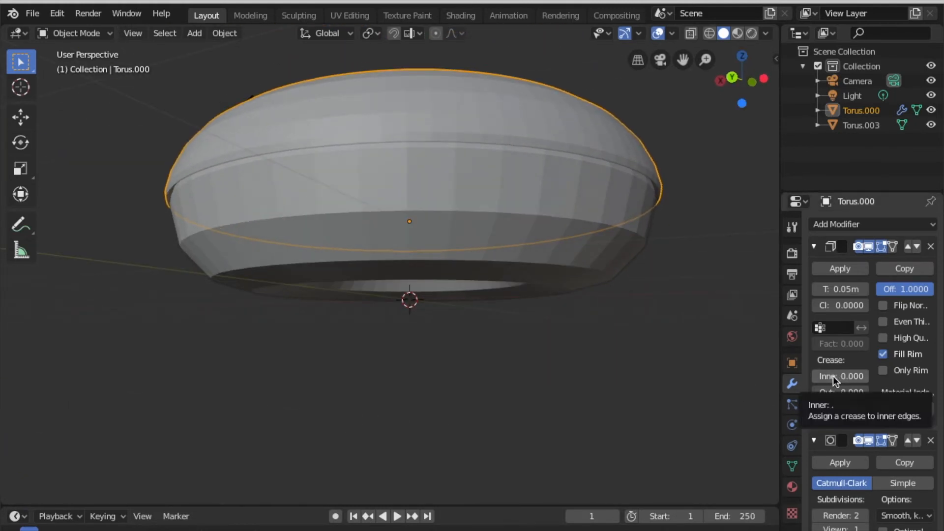
drag(831, 375, 868, 376)
middle_drag(470, 255, 471, 255)
Select the base torus and add a Subdivision Surface modifier to it
click(471, 255)
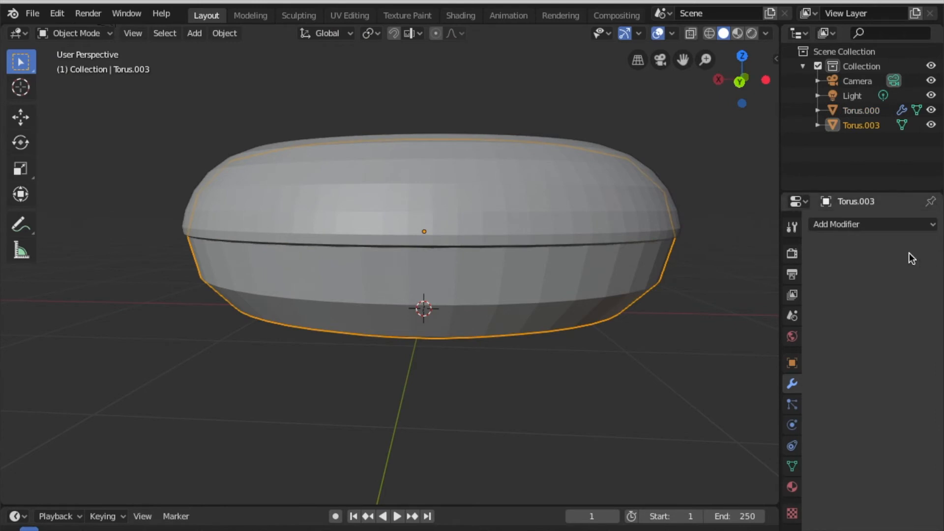
click(856, 224)
click(644, 469)
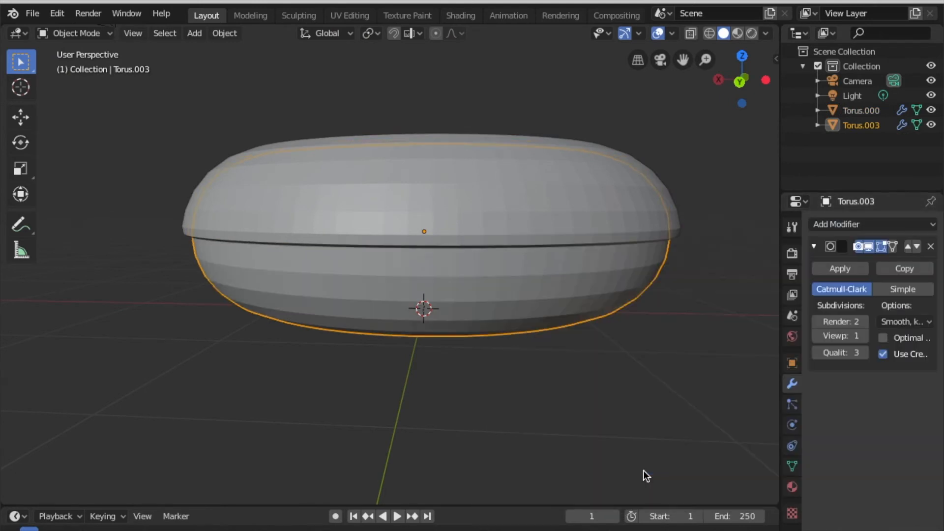
middle_drag(476, 341, 474, 339)
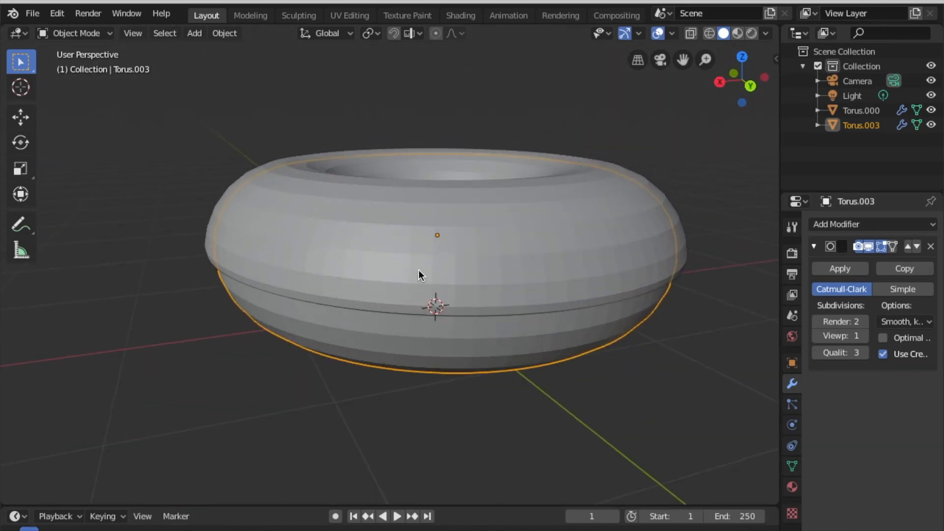
Try 3 viewport subdivisions on the base torus's Subdivision Surface modifier, and settle on 2
middle_drag(359, 249, 359, 253)
scroll(359, 248, down, 2)
click(862, 337)
click(860, 336)
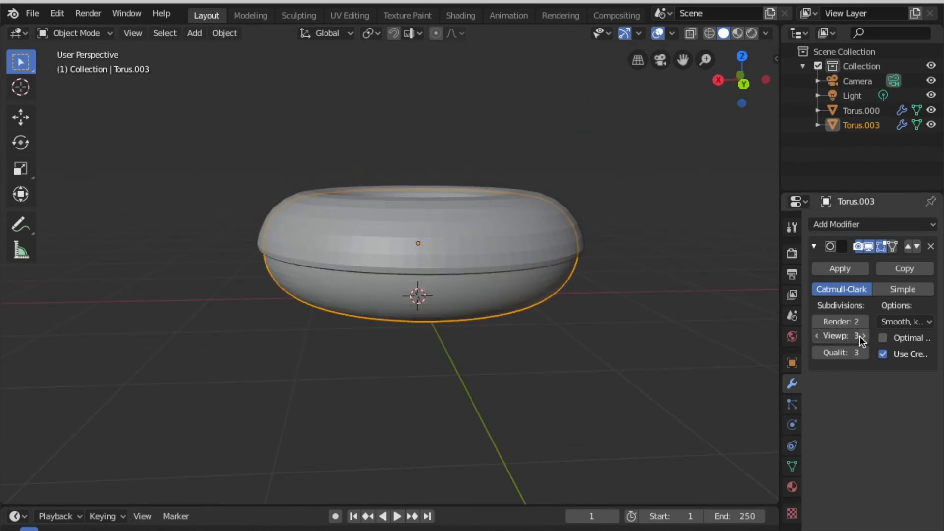
click(815, 337)
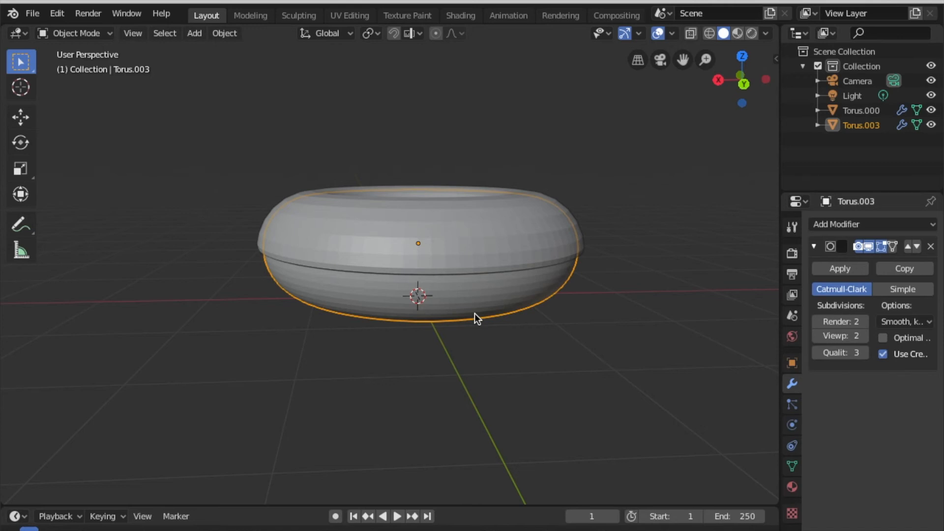
Lower the base torus's viewport subdivisions to 1 and apply Shade Smooth to it
click(817, 338)
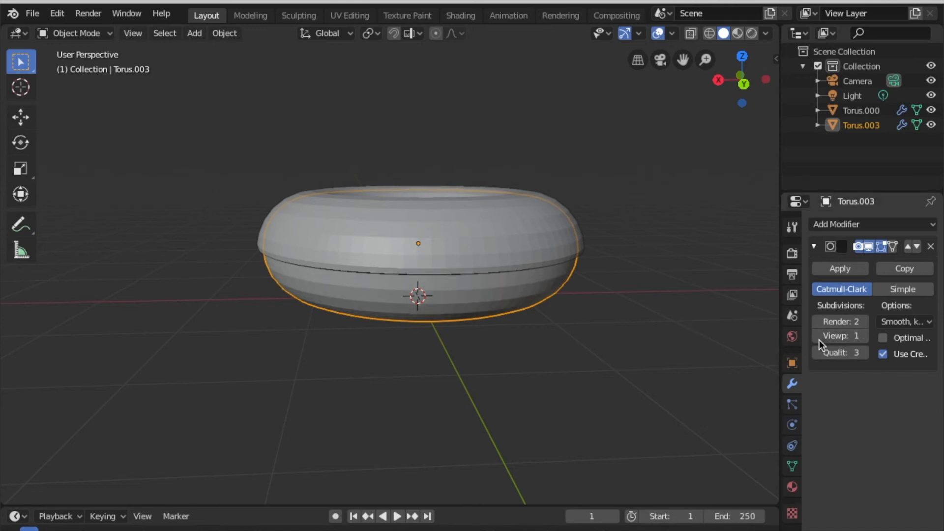
right_click(453, 299)
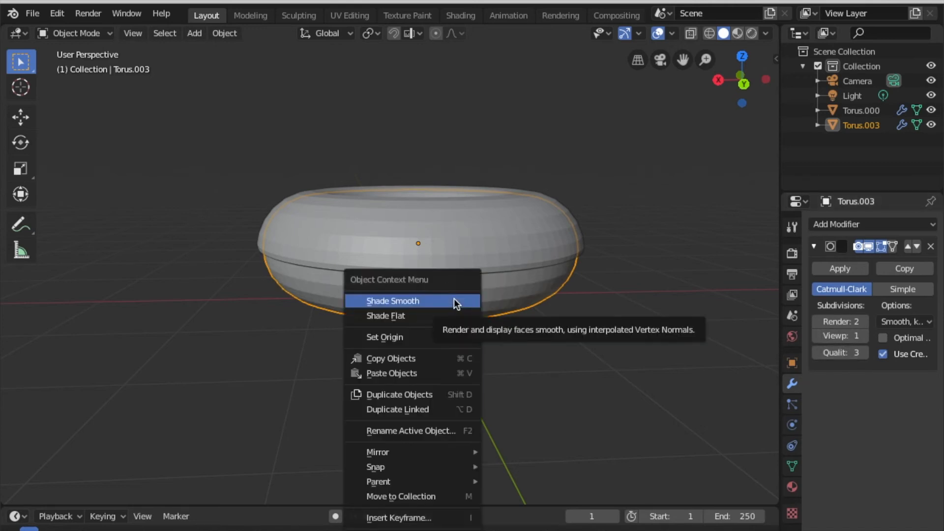
click(453, 299)
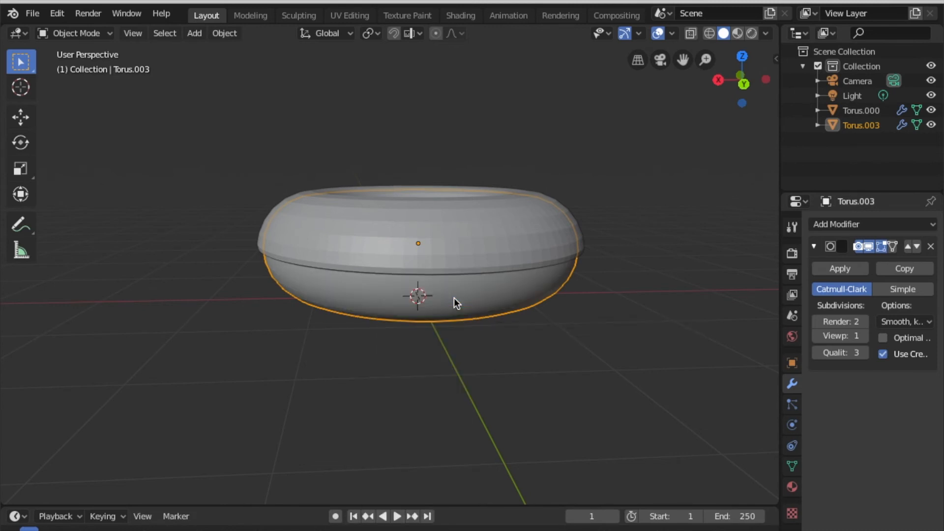
Select the donut's upper layer and apply Shade Smooth to it
right_click(440, 248)
click(440, 249)
click(438, 240)
right_click(438, 240)
click(438, 240)
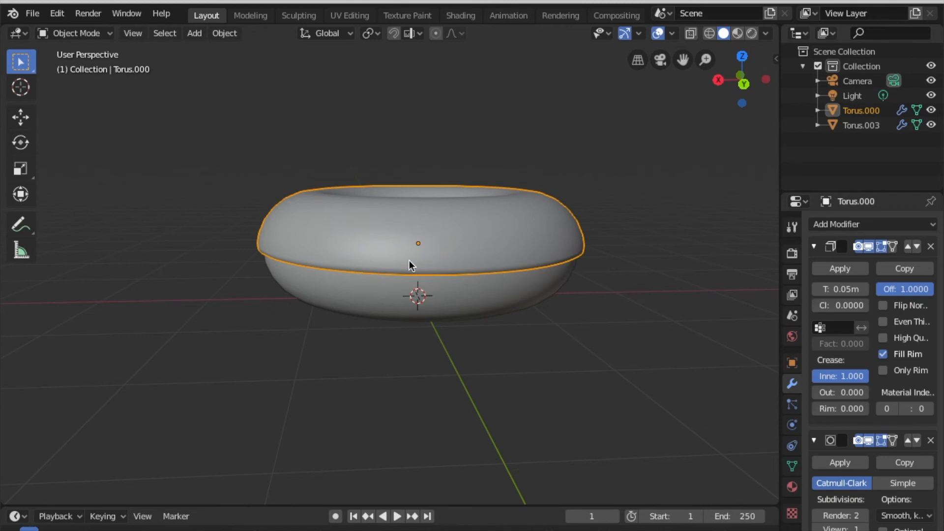
right_click(403, 227)
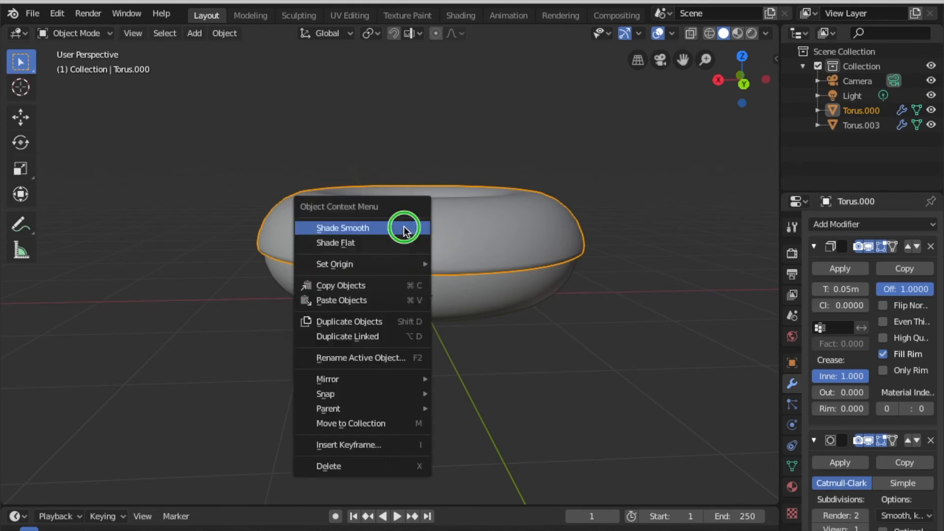
click(363, 229)
middle_drag(400, 300, 402, 299)
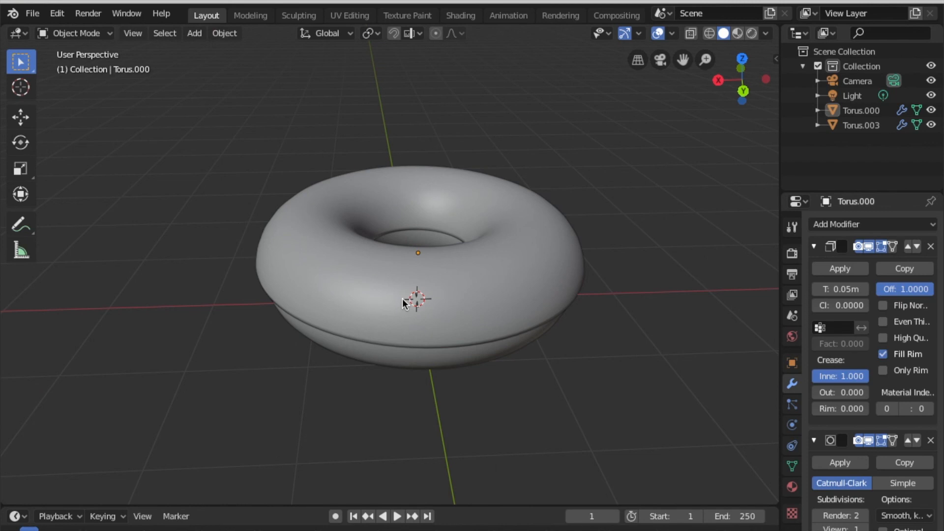
Examine the upper layer's mesh in the Modeling workspace and return to the Layout workspace
click(251, 15)
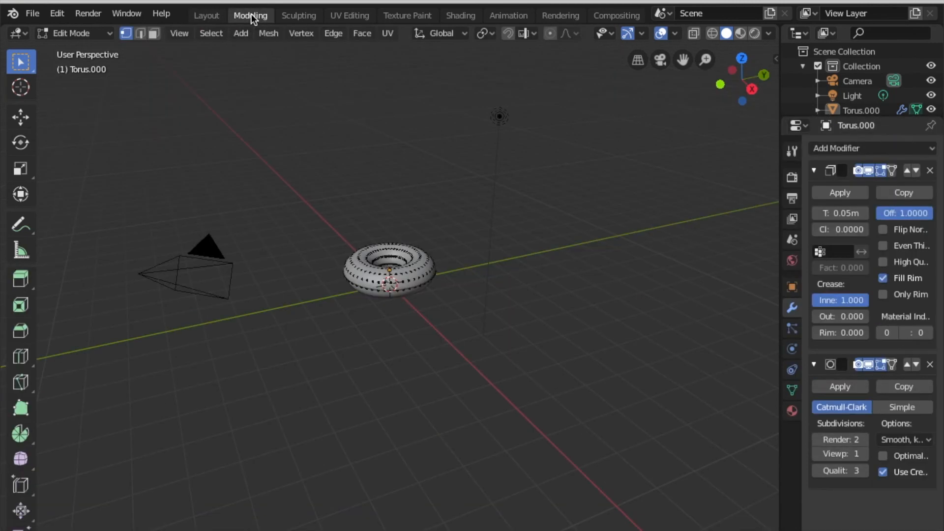
scroll(397, 279, up, 3)
middle_drag(396, 279, 397, 278)
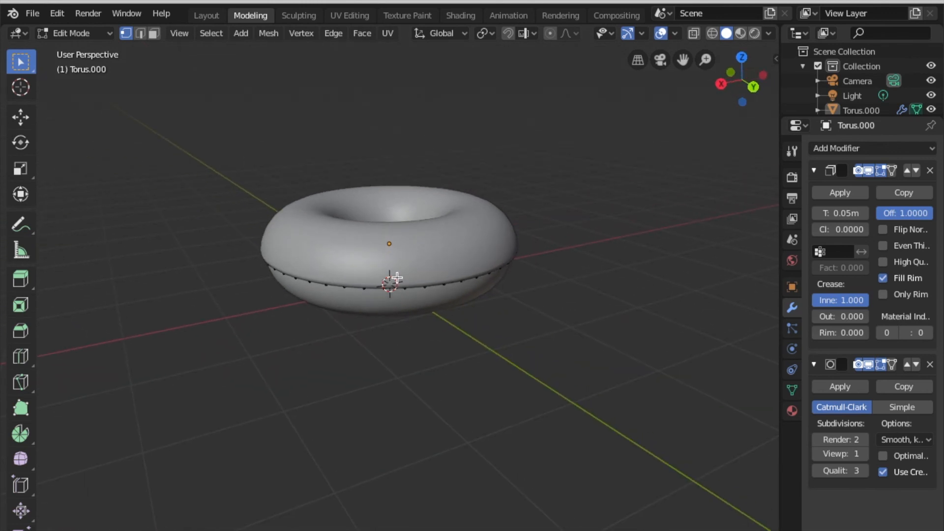
click(207, 14)
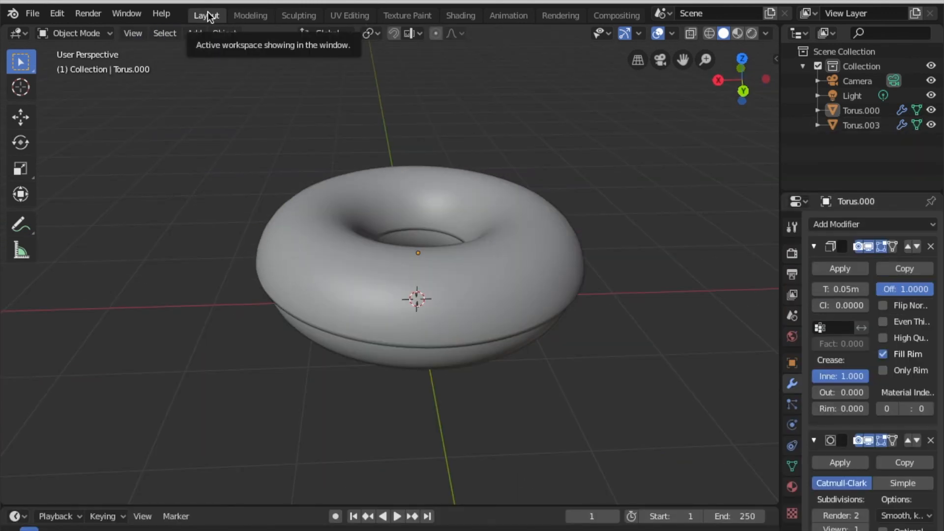